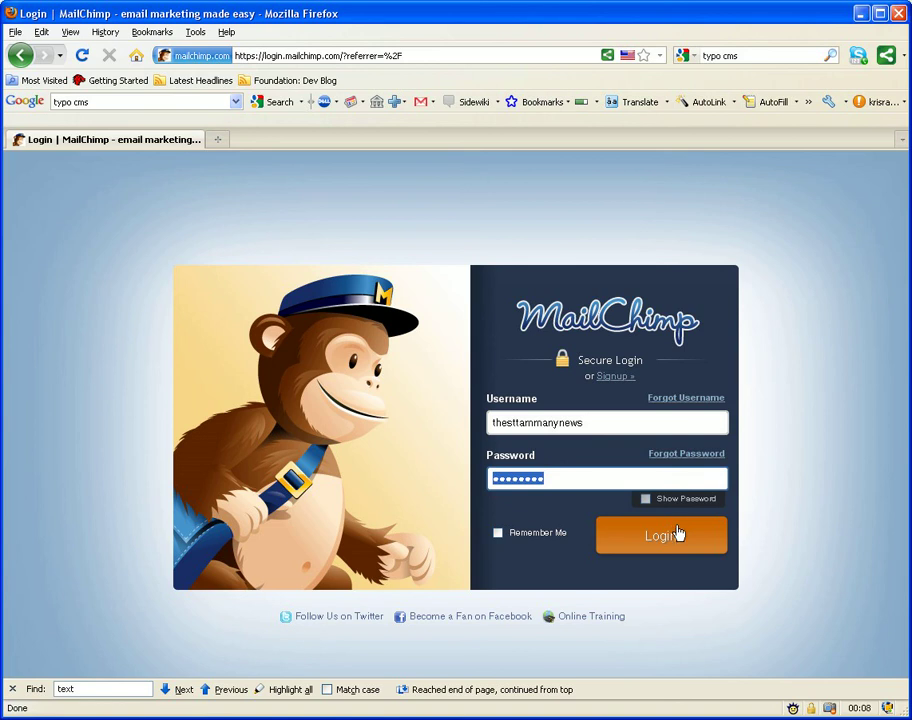
Step: Retry the sign-in with the corrected account password to reach the MailChimp Dashboard
{"action": "left_click", "coordinate": [677, 525]}
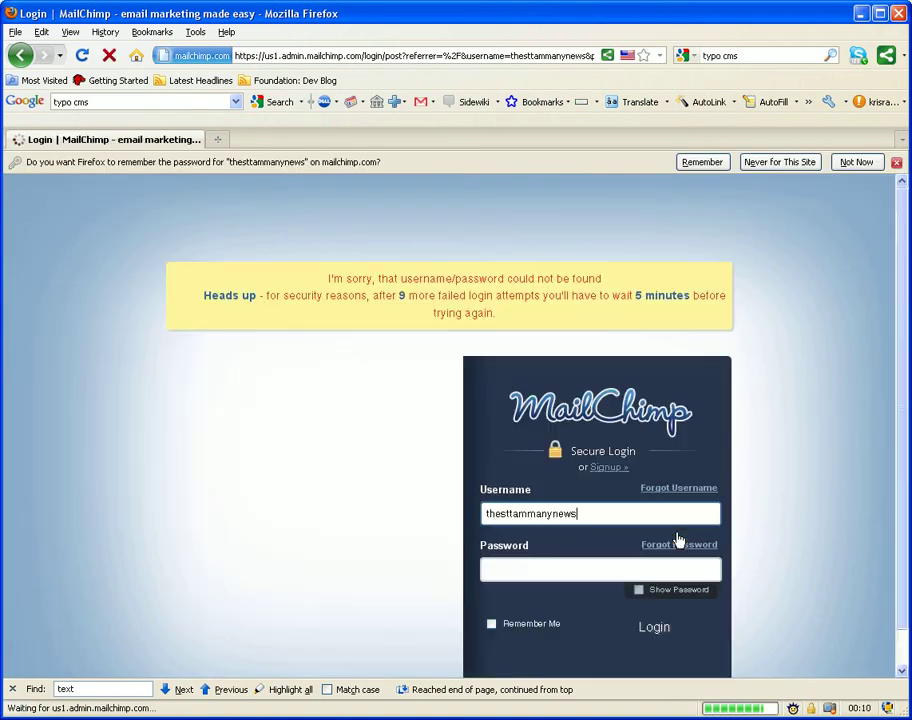
{"action": "left_click", "coordinate": [631, 570]}
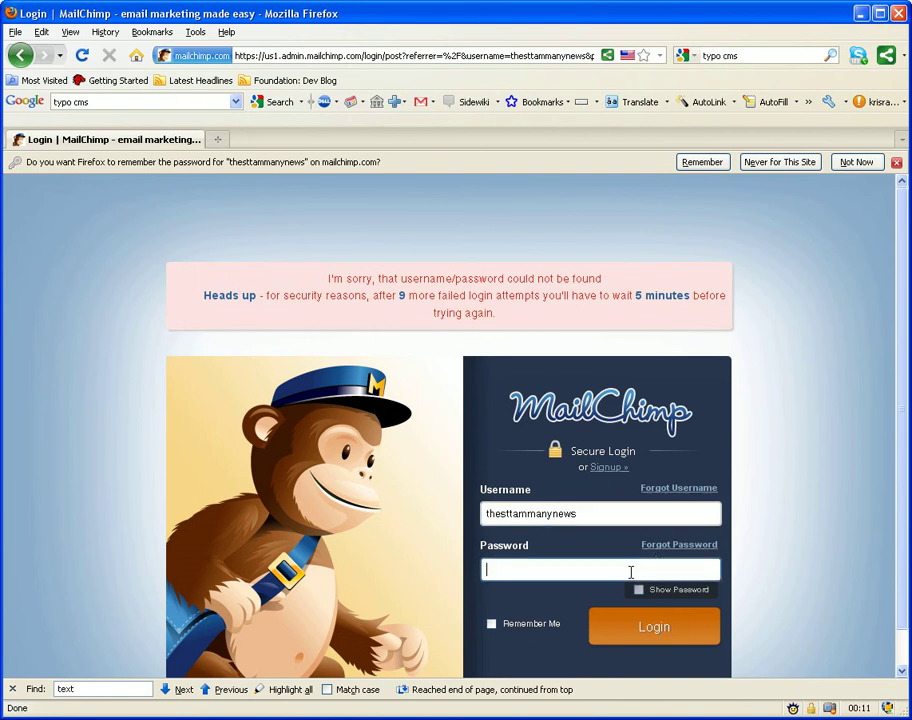
{"action": "type", "text": "********"}
{"action": "key", "text": "Return"}
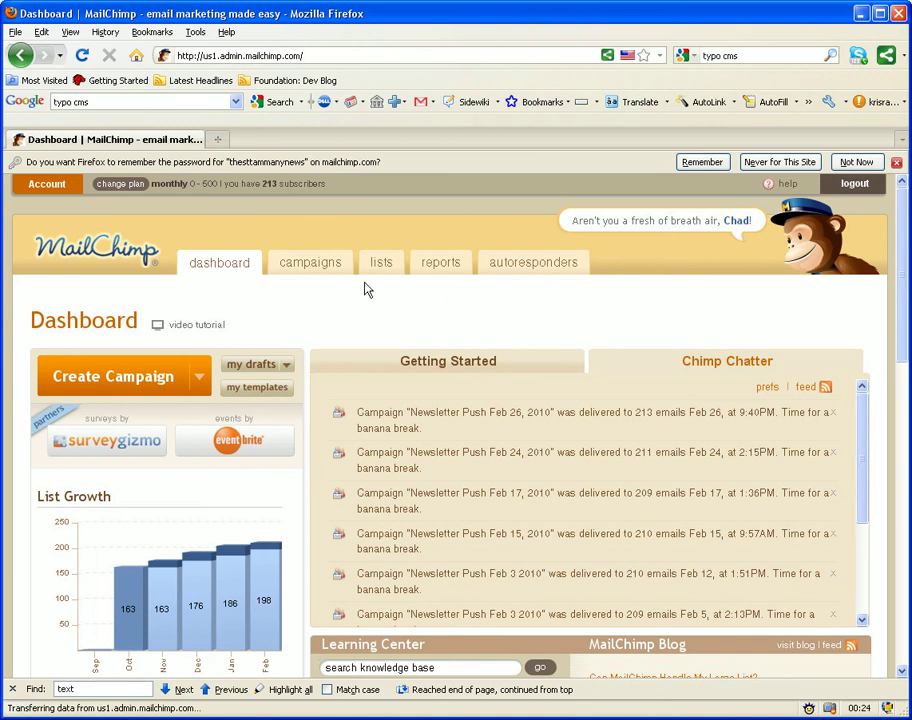
Step: Replicate the Newsletter Push Feb 26, 2010 campaign and begin editing the copy's setup
{"action": "left_click", "coordinate": [327, 268]}
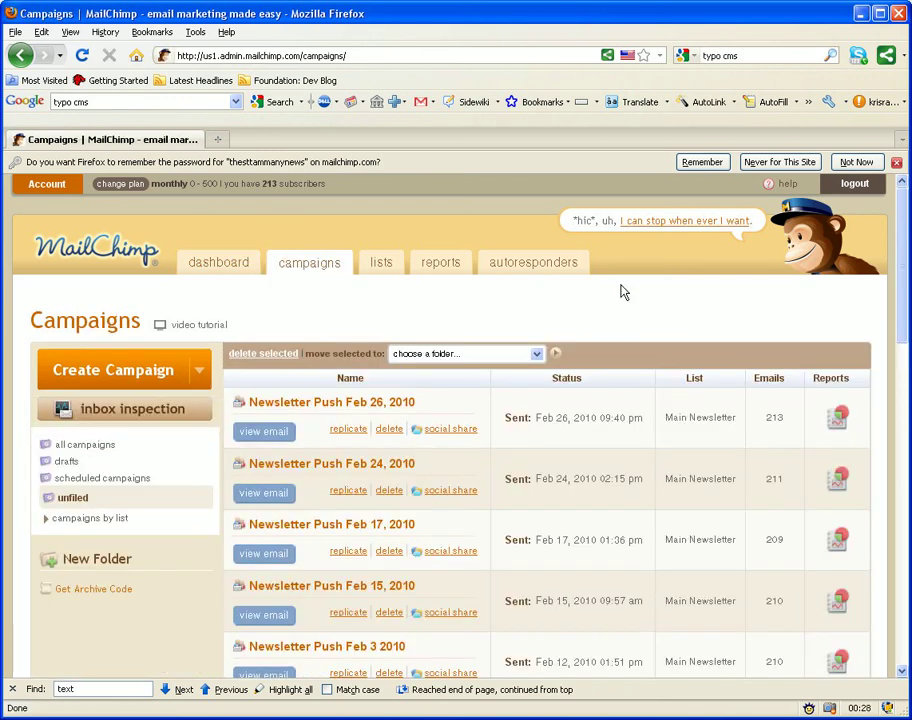
{"action": "left_click_drag", "start_coordinate": [903, 329], "coordinate": [903, 336]}
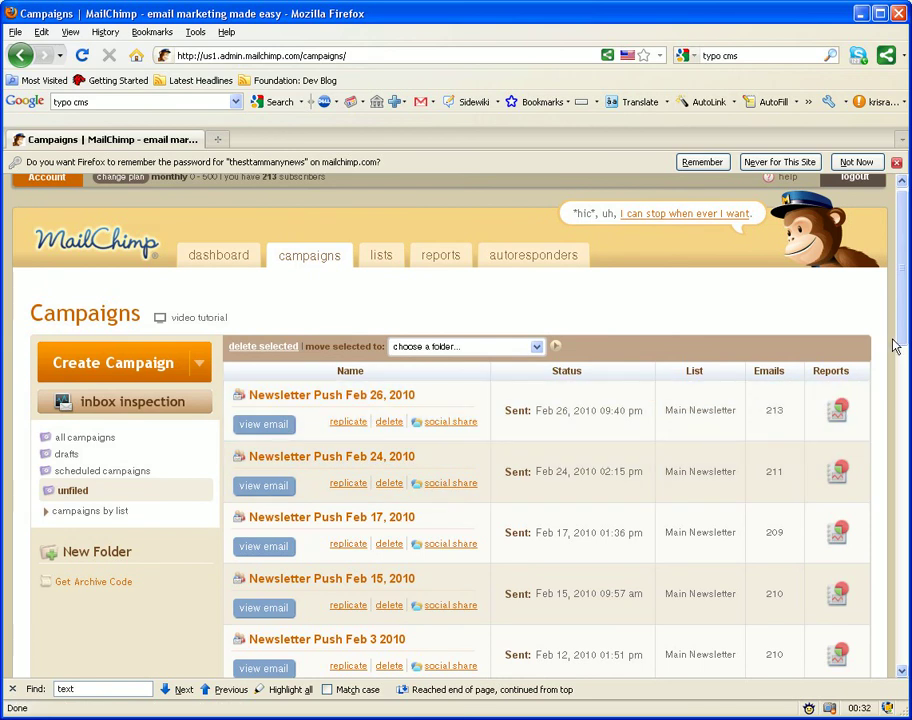
{"action": "mouse_move", "coordinate": [903, 347]}
{"action": "left_mouse_down"}
{"action": "mouse_move", "coordinate": [902, 390]}
{"action": "mouse_move", "coordinate": [896, 350]}
{"action": "left_mouse_up"}
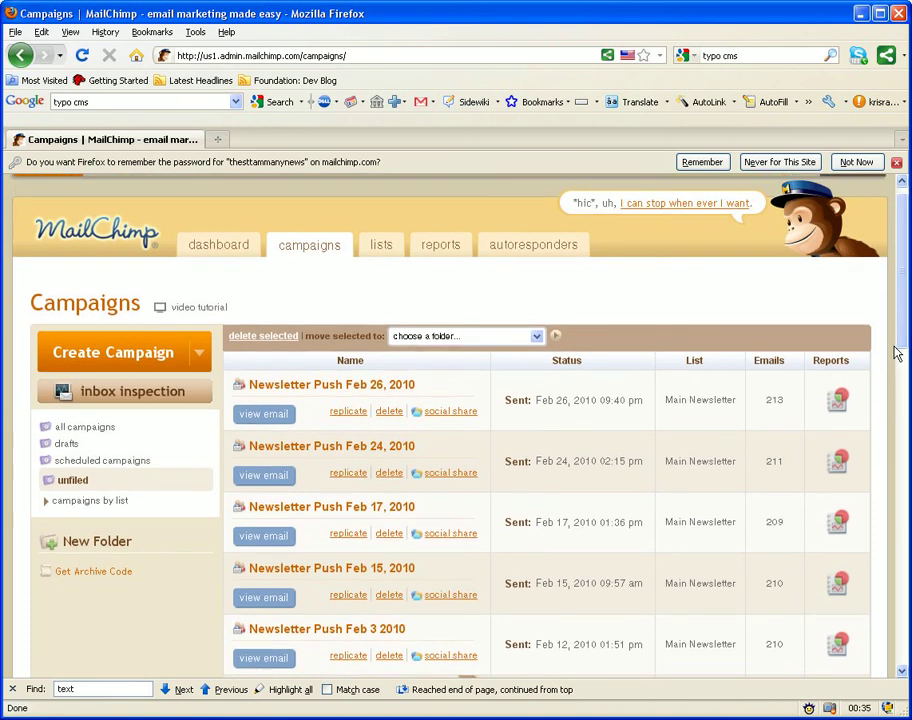
{"action": "left_click", "coordinate": [349, 412]}
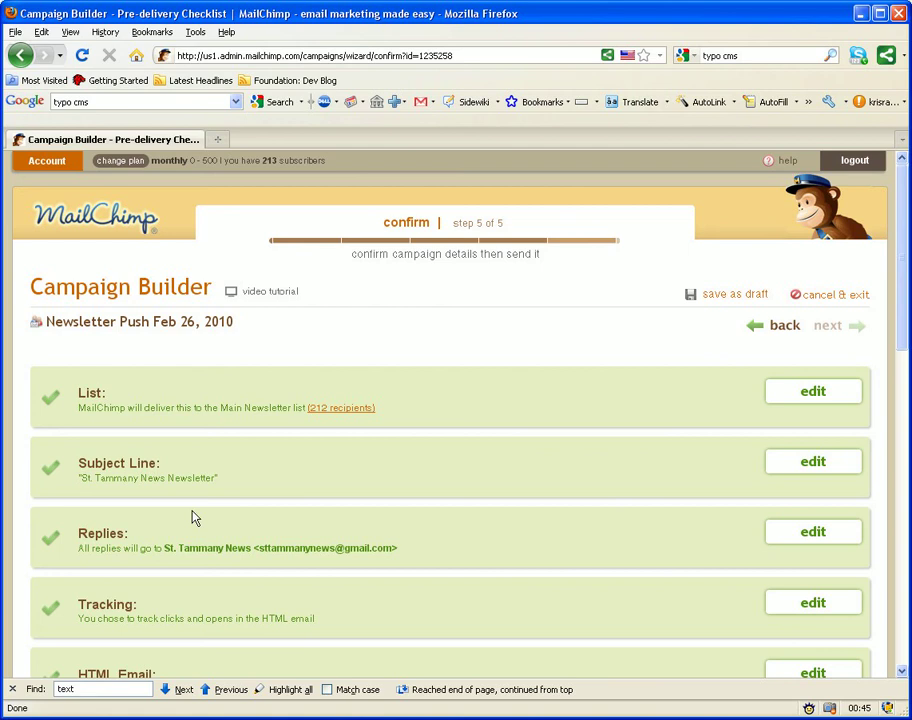
{"action": "left_click", "coordinate": [792, 459]}
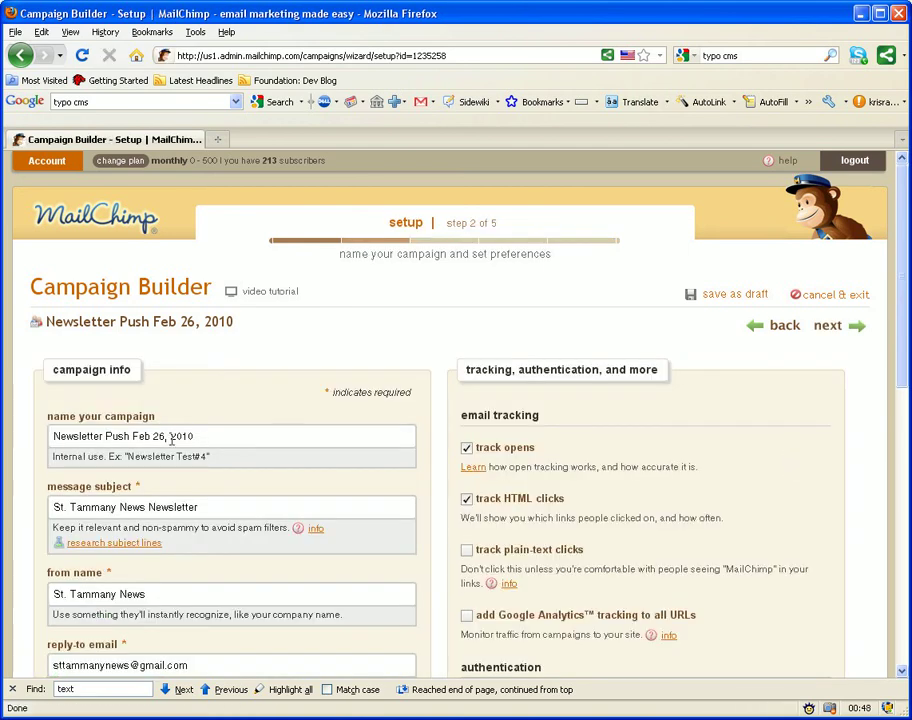
Step: Rename the copied campaign from Feb 26 to 'Newsletter Push March 1, 2010'
{"action": "left_click_drag", "start_coordinate": [134, 436], "coordinate": [149, 428]}
{"action": "type", "text": "Ma"}
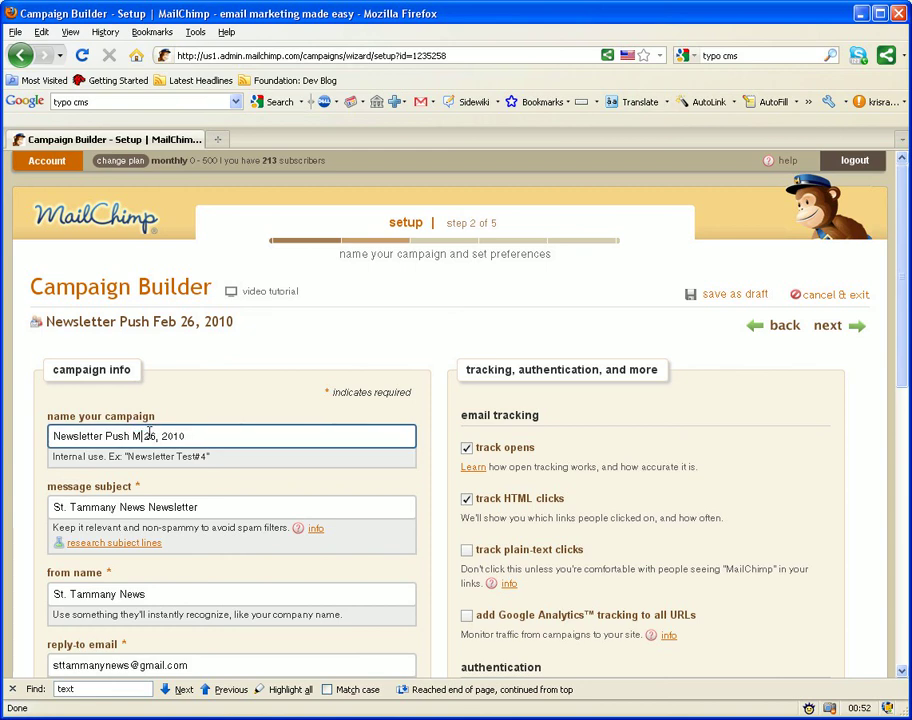
{"action": "type", "text": "rch"}
{"action": "left_click_drag", "start_coordinate": [166, 436], "coordinate": [172, 436]}
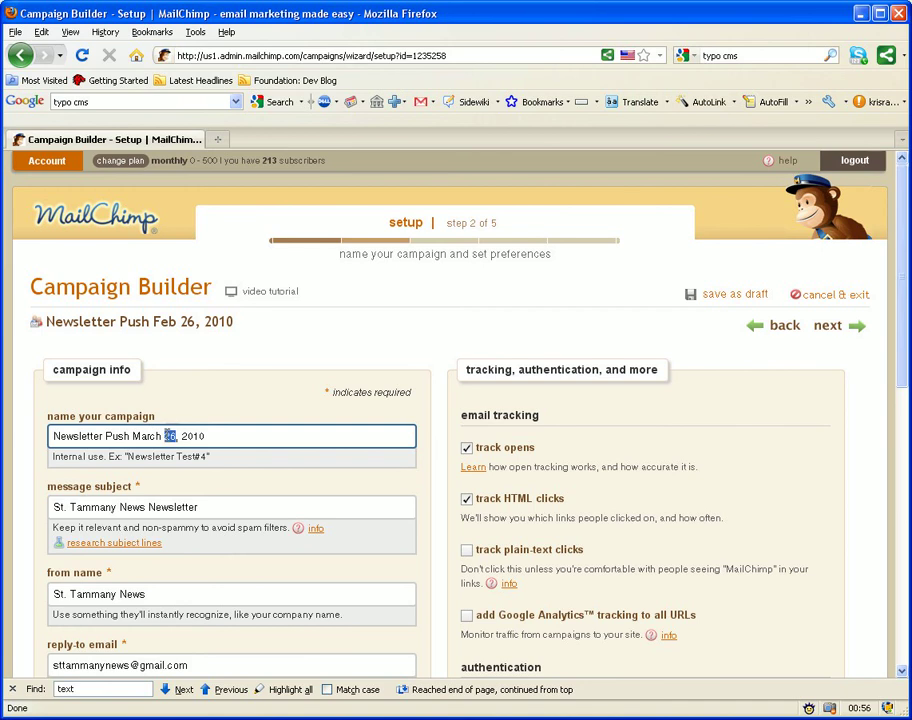
{"action": "key", "text": "BackSpace"}
{"action": "key", "text": "BackSpace"}
{"action": "type", "text": "1"}
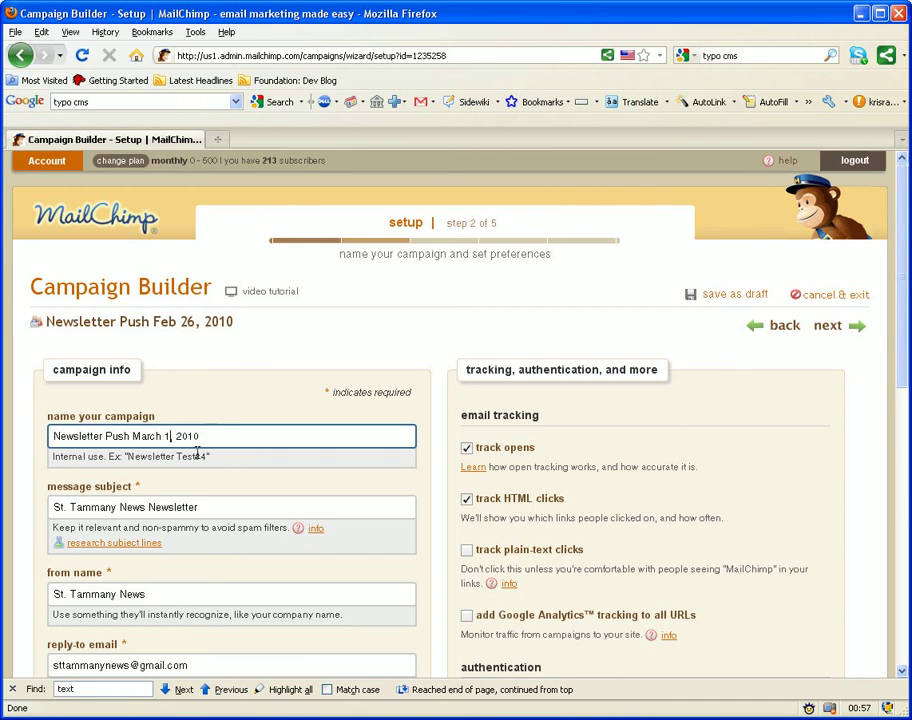
Step: Check the subject, from name and remaining setup fields, then continue to step 3 of 5
{"action": "left_click", "coordinate": [230, 508]}
{"action": "scroll", "coordinate": [230, 507], "scroll_direction": "down", "scroll_amount": 2}
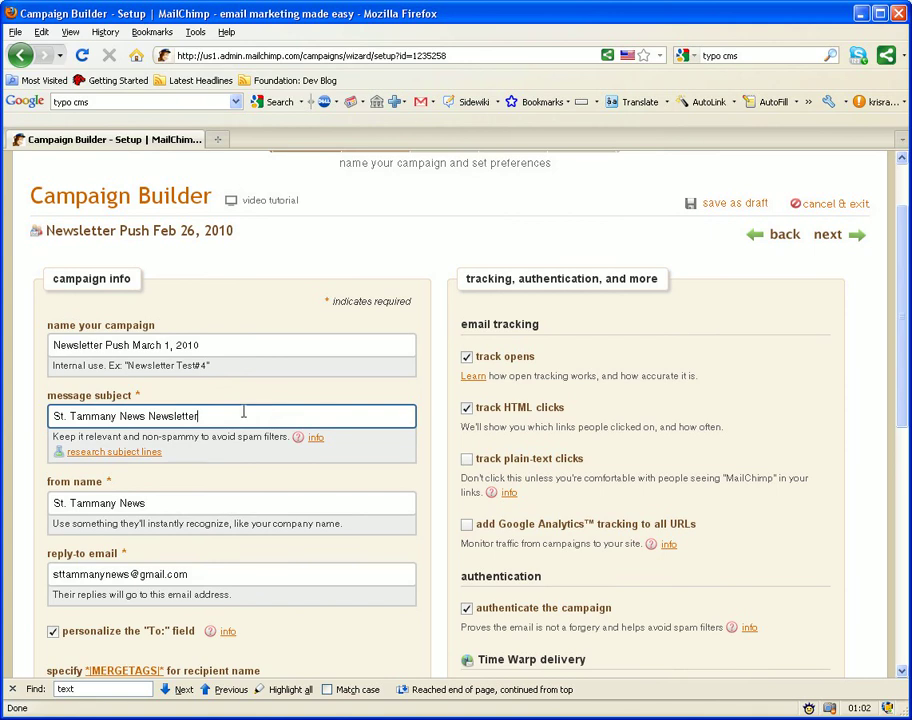
{"action": "left_click", "coordinate": [163, 511]}
{"action": "scroll", "coordinate": [163, 511], "scroll_direction": "down", "scroll_amount": 4}
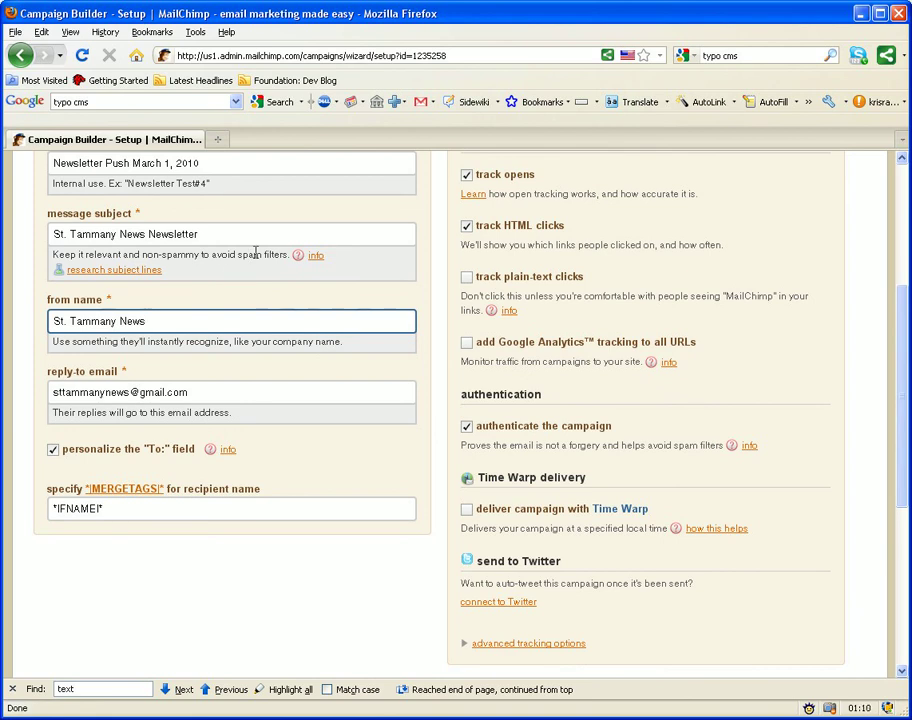
{"action": "double_click", "coordinate": [179, 319]}
{"action": "left_click", "coordinate": [179, 326]}
{"action": "scroll", "coordinate": [300, 345], "scroll_direction": "down", "scroll_amount": 3}
{"action": "scroll", "coordinate": [297, 350], "scroll_direction": "up", "scroll_amount": 2}
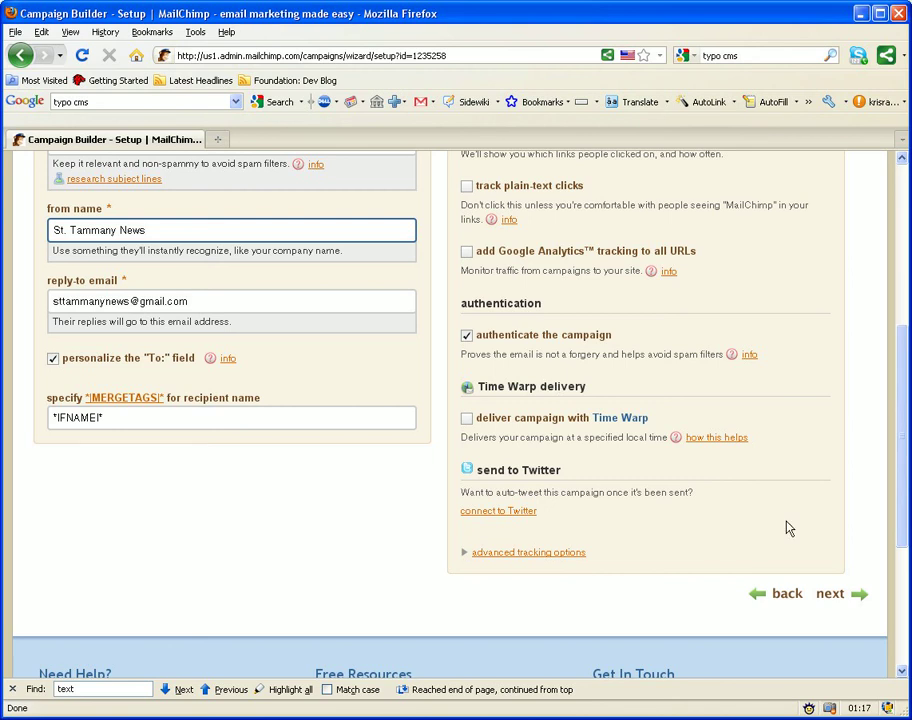
{"action": "left_click", "coordinate": [855, 596]}
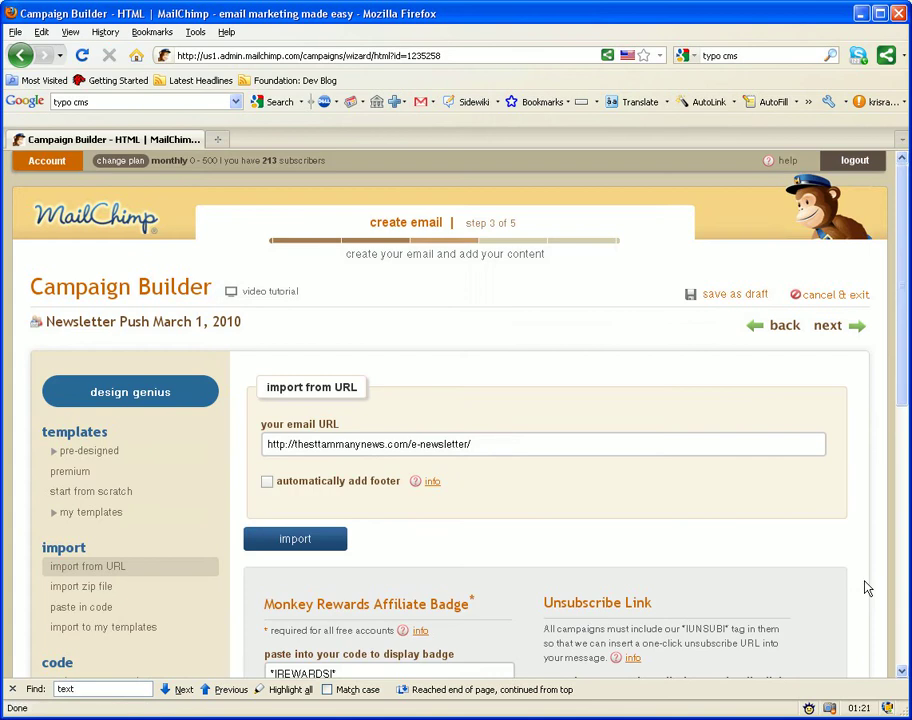
{"action": "scroll", "coordinate": [866, 588], "scroll_direction": "down", "scroll_amount": 3}
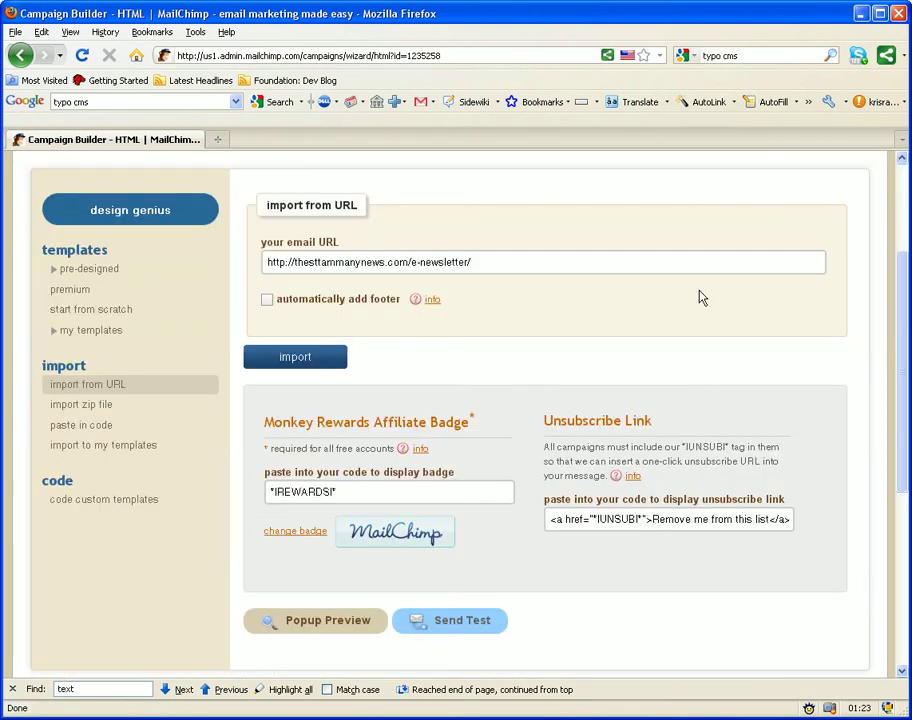
Step: Import the newsletter web page from its URL and regenerate the plain text from the HTML
{"action": "left_click", "coordinate": [297, 359]}
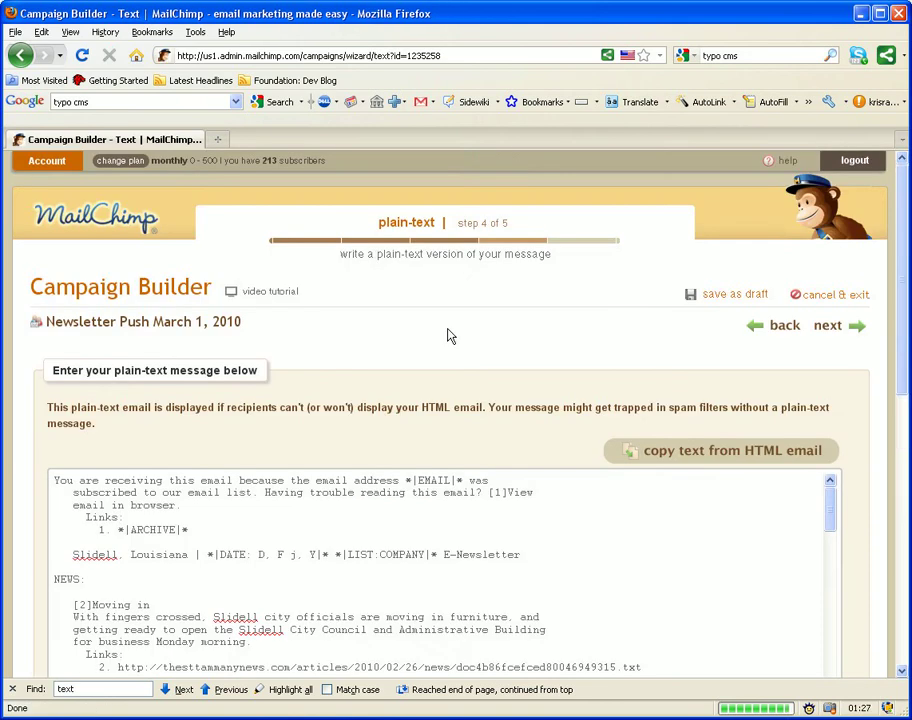
{"action": "scroll", "coordinate": [621, 312], "scroll_direction": "down", "scroll_amount": 3}
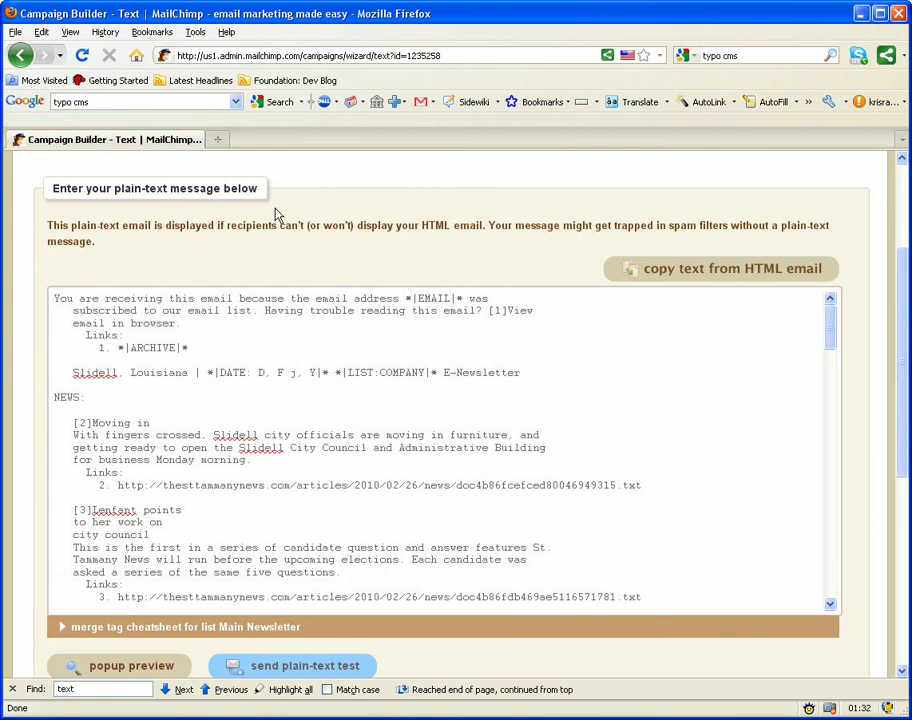
{"action": "left_click", "coordinate": [672, 266]}
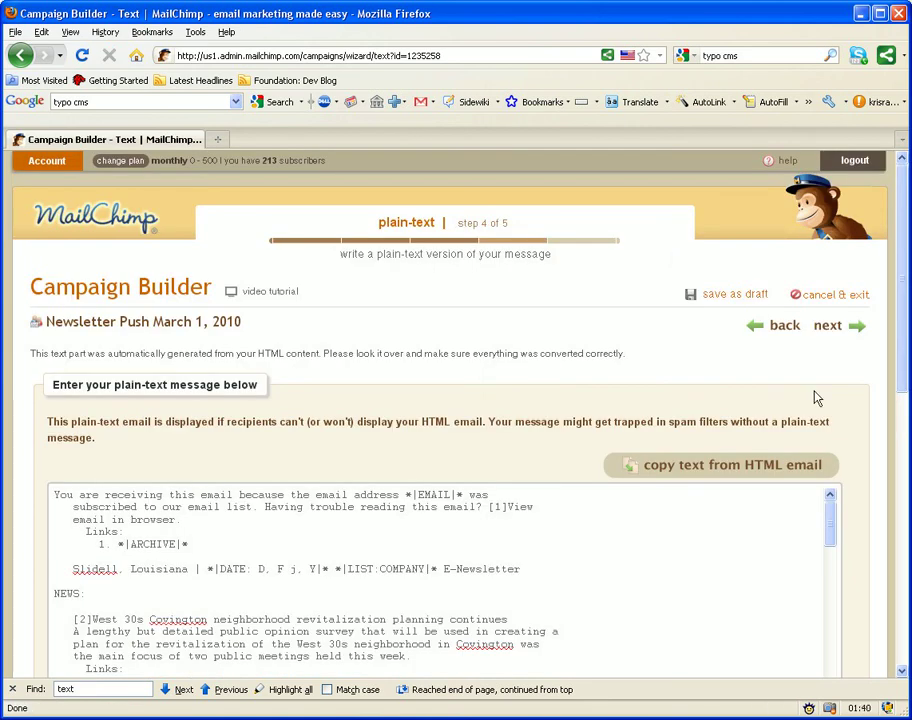
Step: Review the step 5 pre-delivery checklist and preview the St. Tammany News e-newsletter
{"action": "left_click", "coordinate": [834, 339]}
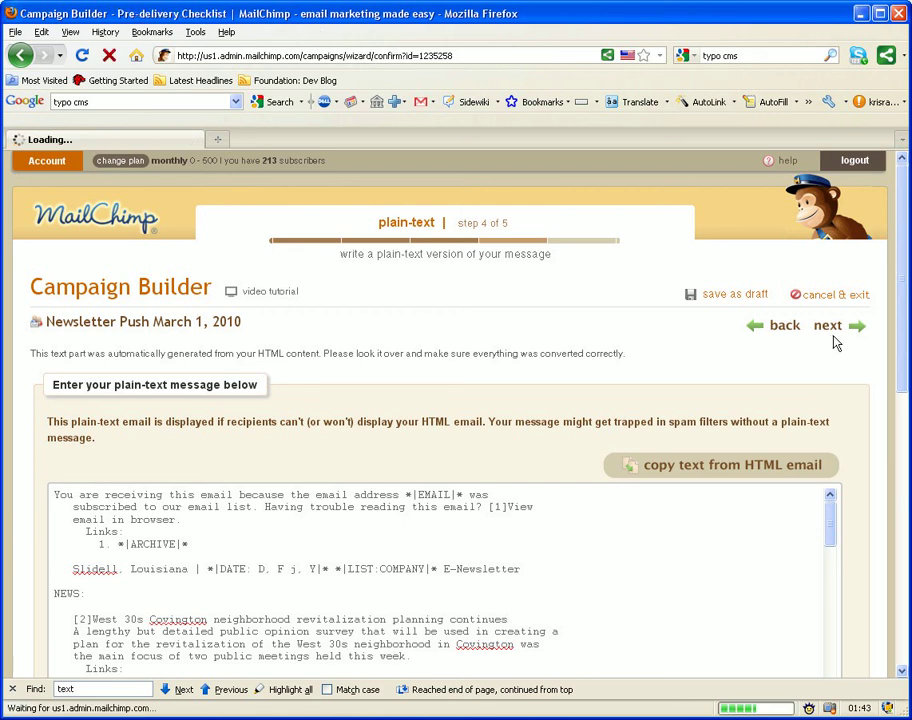
{"action": "scroll", "coordinate": [836, 342], "scroll_direction": "down", "scroll_amount": 4}
{"action": "scroll", "coordinate": [836, 342], "scroll_direction": "down", "scroll_amount": 10}
{"action": "scroll", "coordinate": [836, 342], "scroll_direction": "up", "scroll_amount": 6}
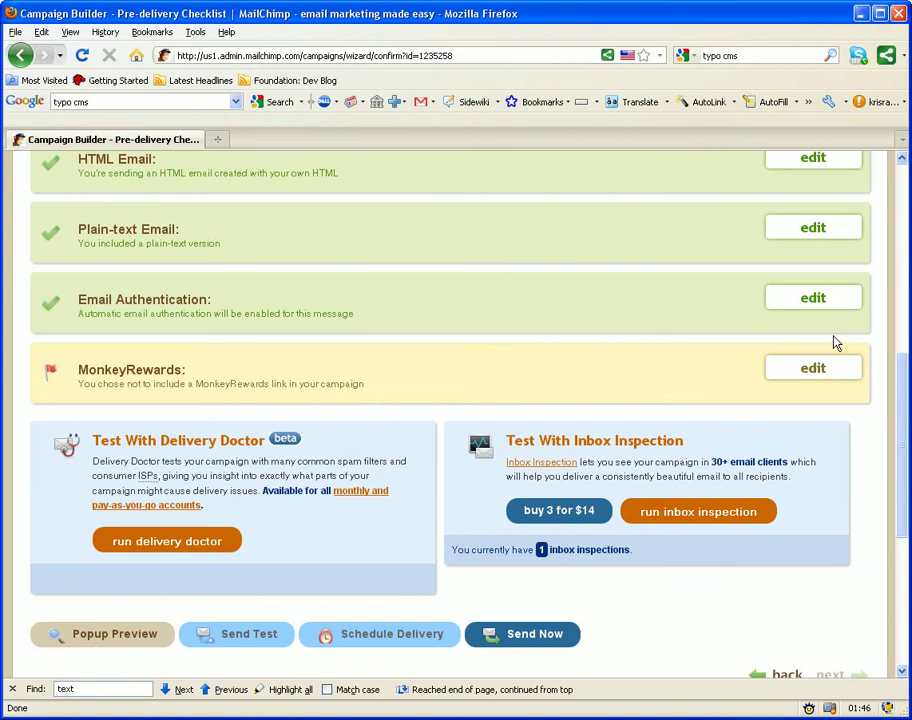
{"action": "scroll", "coordinate": [836, 342], "scroll_direction": "up", "scroll_amount": 6}
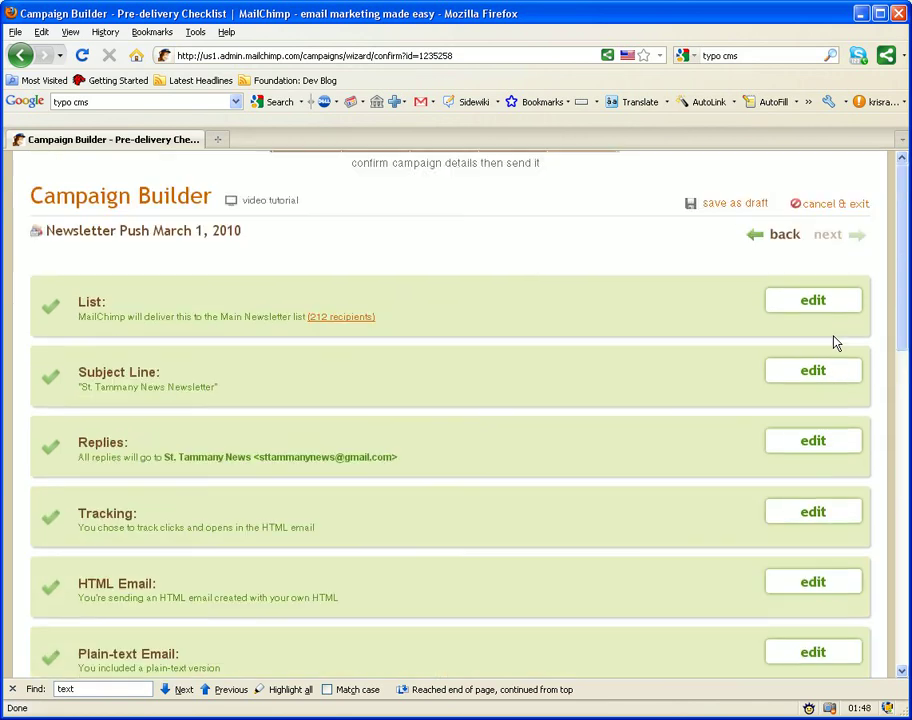
{"action": "scroll", "coordinate": [836, 342], "scroll_direction": "down", "scroll_amount": 2}
{"action": "scroll", "coordinate": [836, 342], "scroll_direction": "down", "scroll_amount": 2}
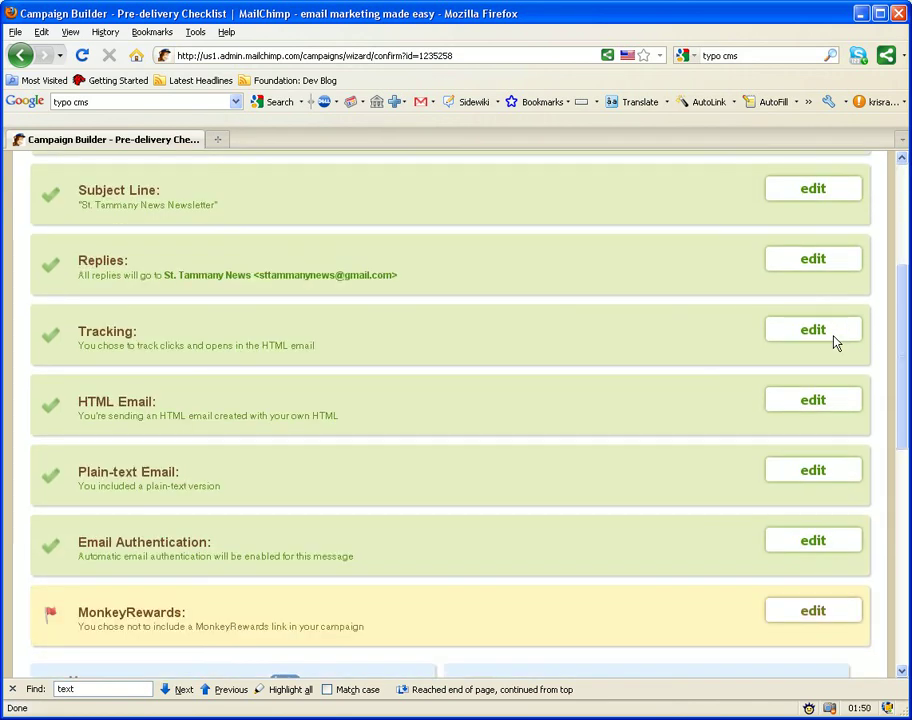
{"action": "scroll", "coordinate": [351, 526], "scroll_direction": "down", "scroll_amount": 6}
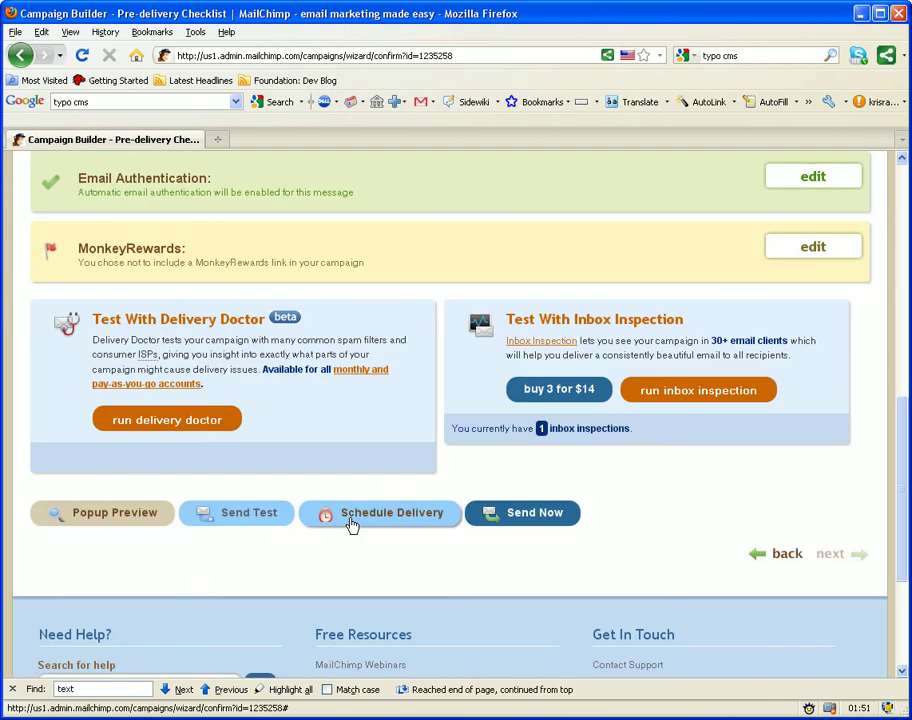
{"action": "left_click", "coordinate": [145, 522]}
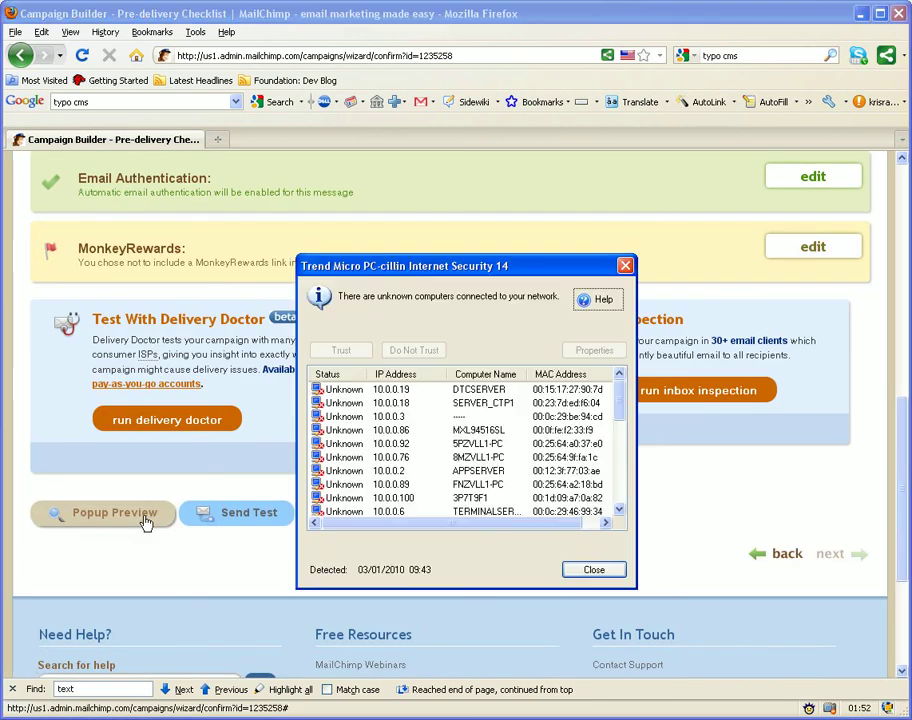
{"action": "left_click", "coordinate": [592, 568]}
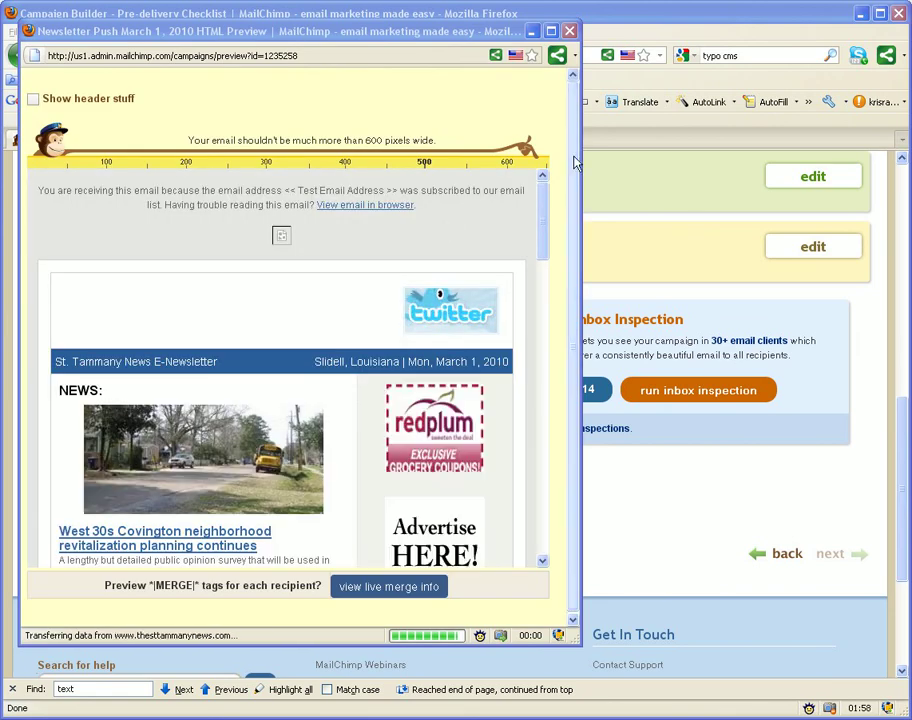
{"action": "left_click_drag", "start_coordinate": [543, 199], "coordinate": [519, 197]}
{"action": "left_click", "coordinate": [569, 31]}
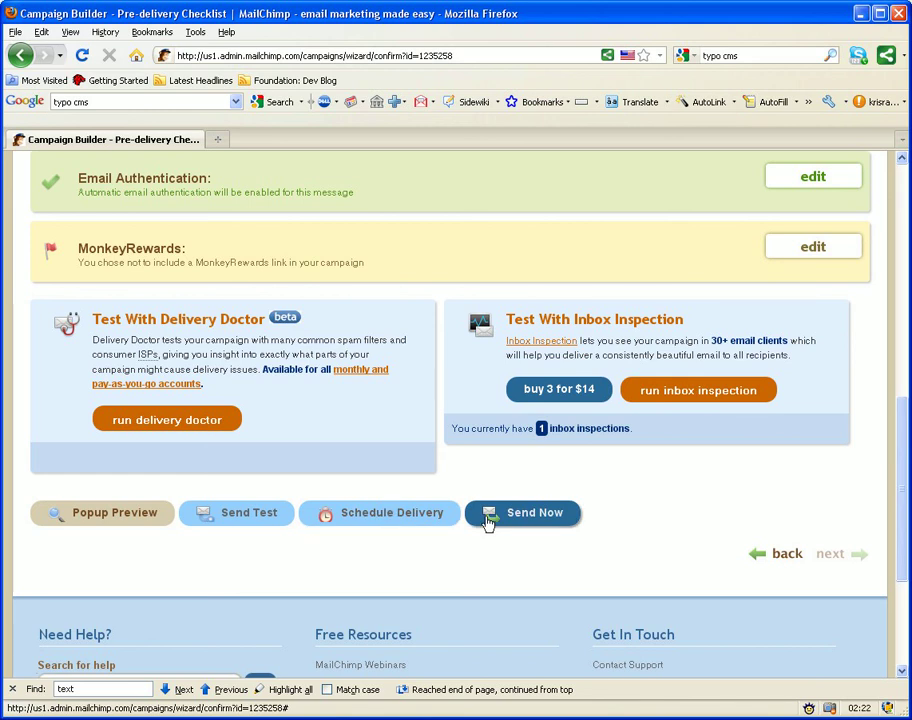
Step: Send the March 1, 2010 campaign now to the 212 Main Newsletter members, then return to the Dashboard
{"action": "left_click", "coordinate": [525, 520]}
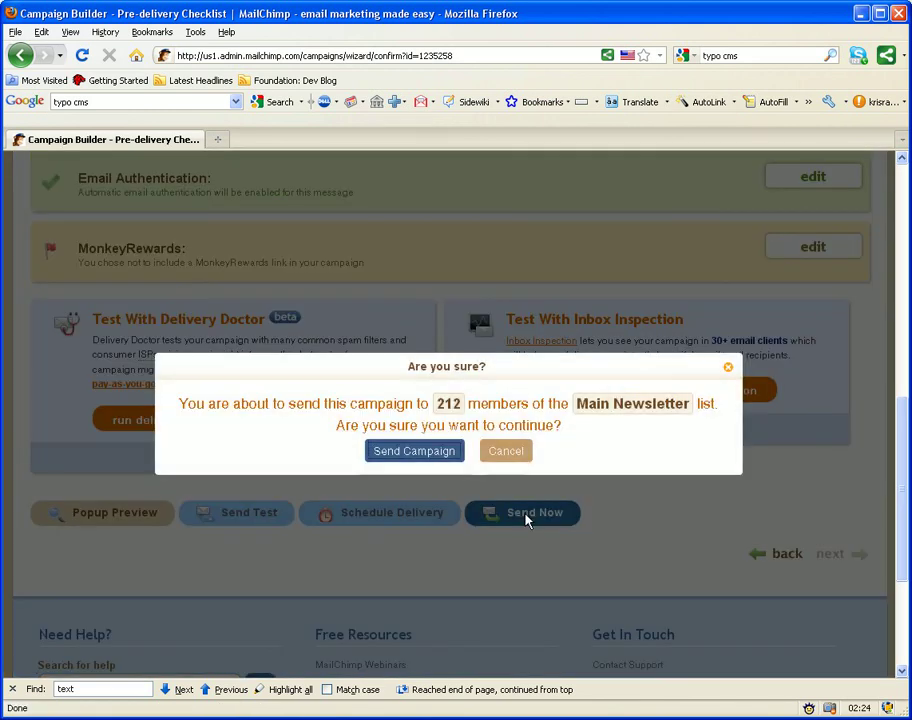
{"action": "left_click", "coordinate": [414, 451]}
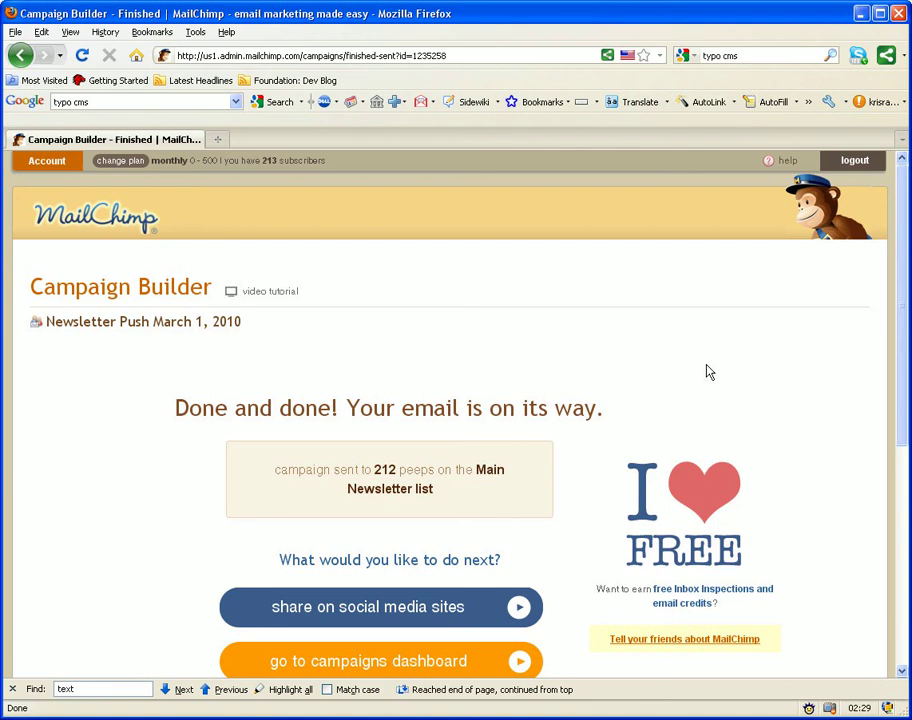
{"action": "scroll", "coordinate": [706, 370], "scroll_direction": "down", "scroll_amount": 5}
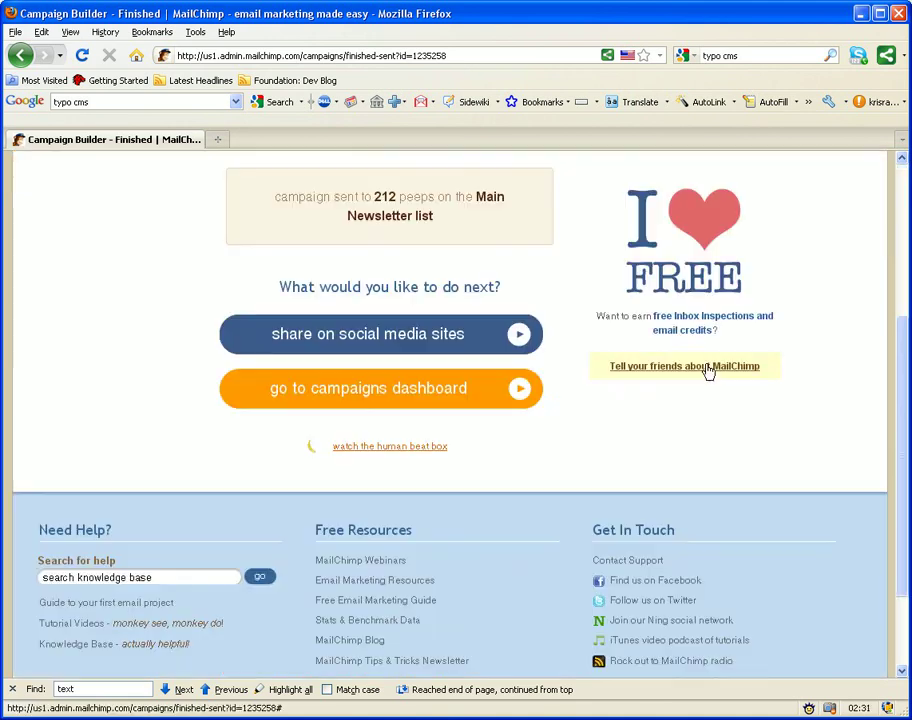
{"action": "scroll", "coordinate": [706, 370], "scroll_direction": "up", "scroll_amount": 5}
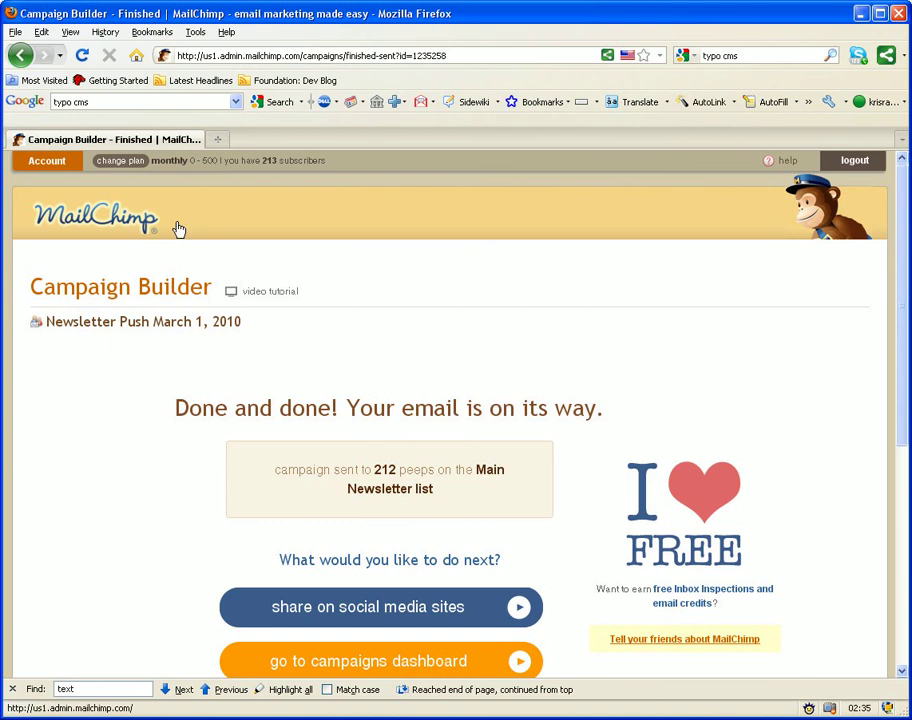
{"action": "left_click", "coordinate": [92, 224]}
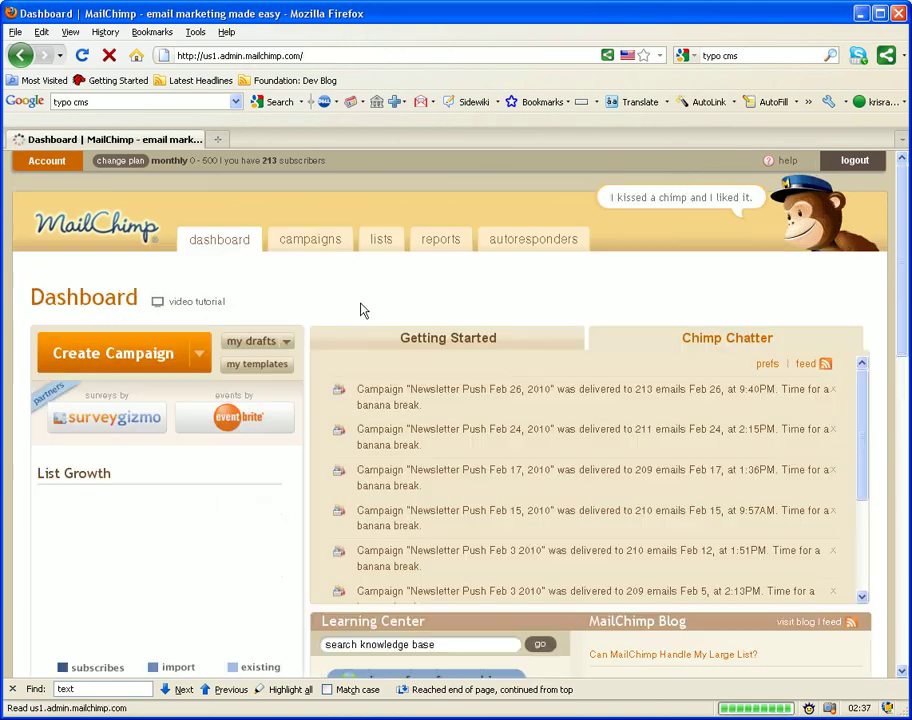
Step: Show the Campaigns list with Newsletter Push March 1, 2010 marked as Sending
{"action": "left_click", "coordinate": [316, 245]}
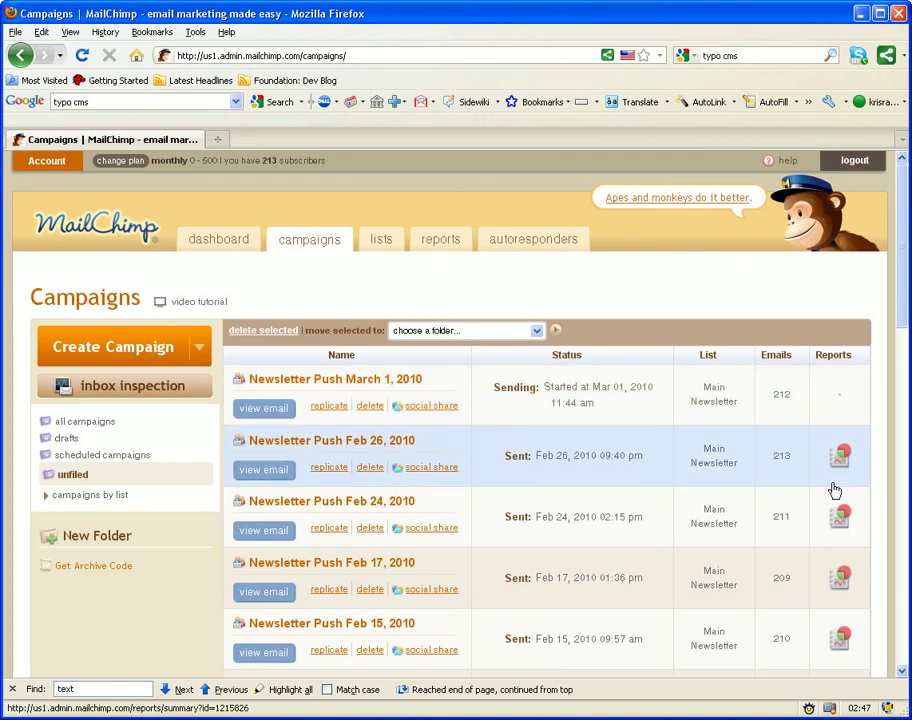
Step: Open the Feb 26, 2010 push's summary report and review its 213 sent, 34.7% open stats
{"action": "left_click", "coordinate": [835, 490]}
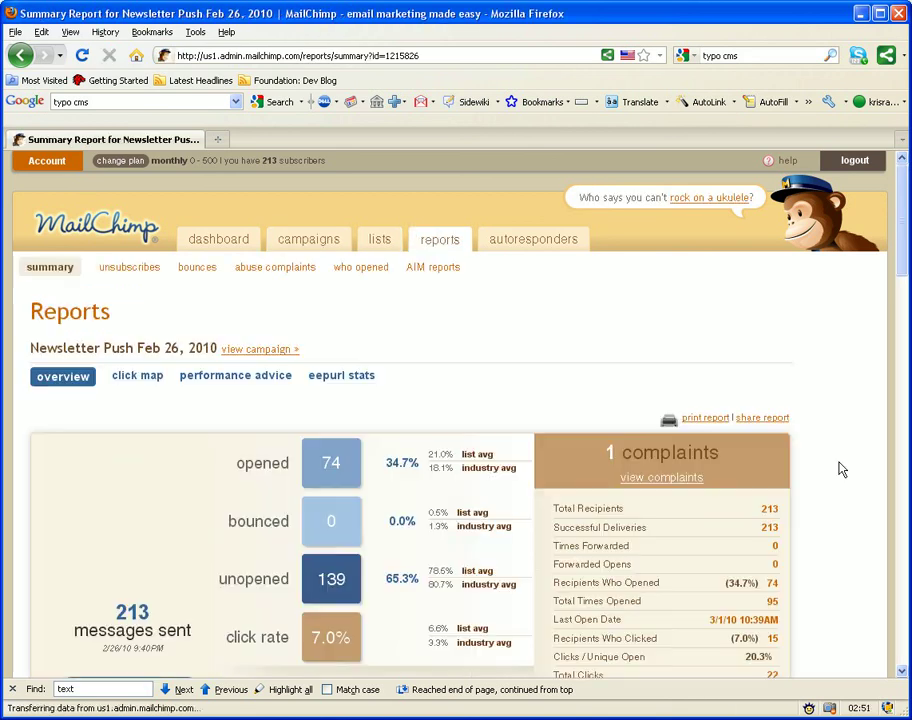
{"action": "left_click_drag", "start_coordinate": [904, 261], "coordinate": [903, 295]}
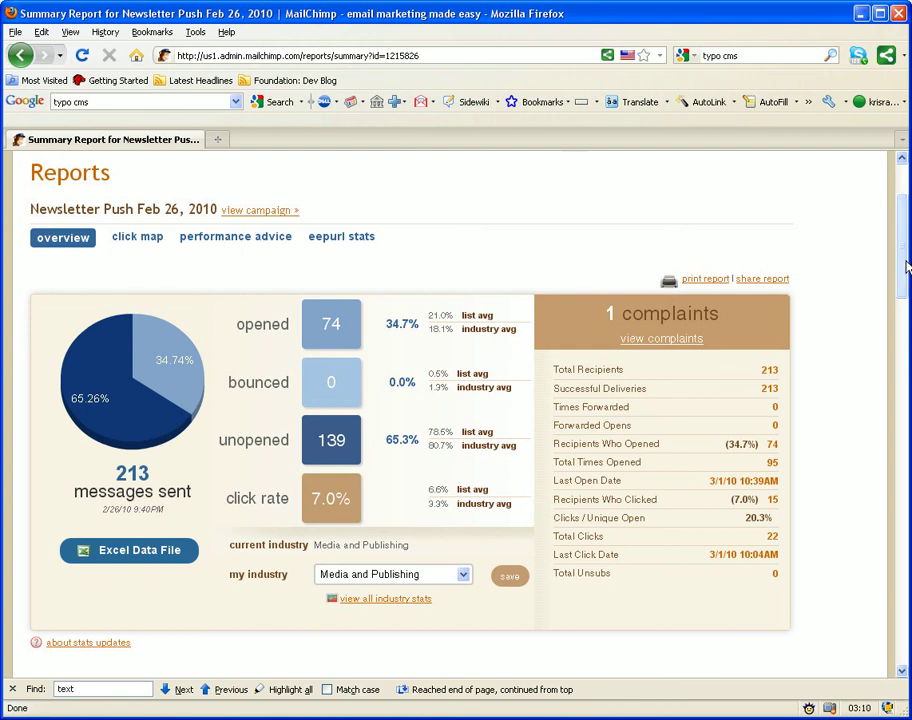
{"action": "scroll", "coordinate": [906, 265], "scroll_direction": "down", "scroll_amount": 1}
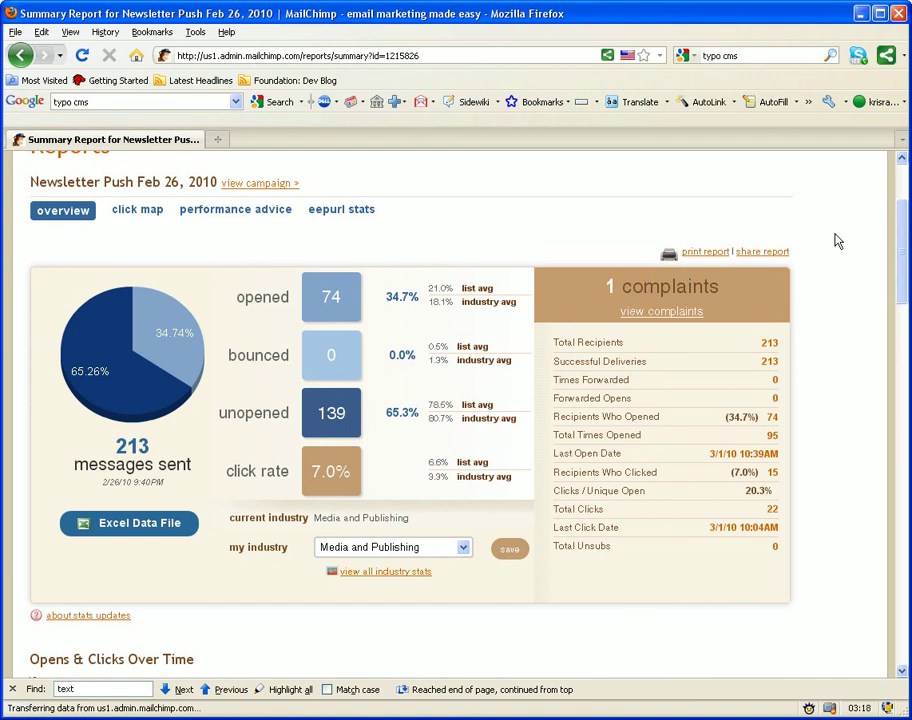
{"action": "mouse_move", "coordinate": [899, 256]}
{"action": "left_mouse_down"}
{"action": "mouse_move", "coordinate": [899, 267]}
{"action": "mouse_move", "coordinate": [899, 248]}
{"action": "left_mouse_up"}
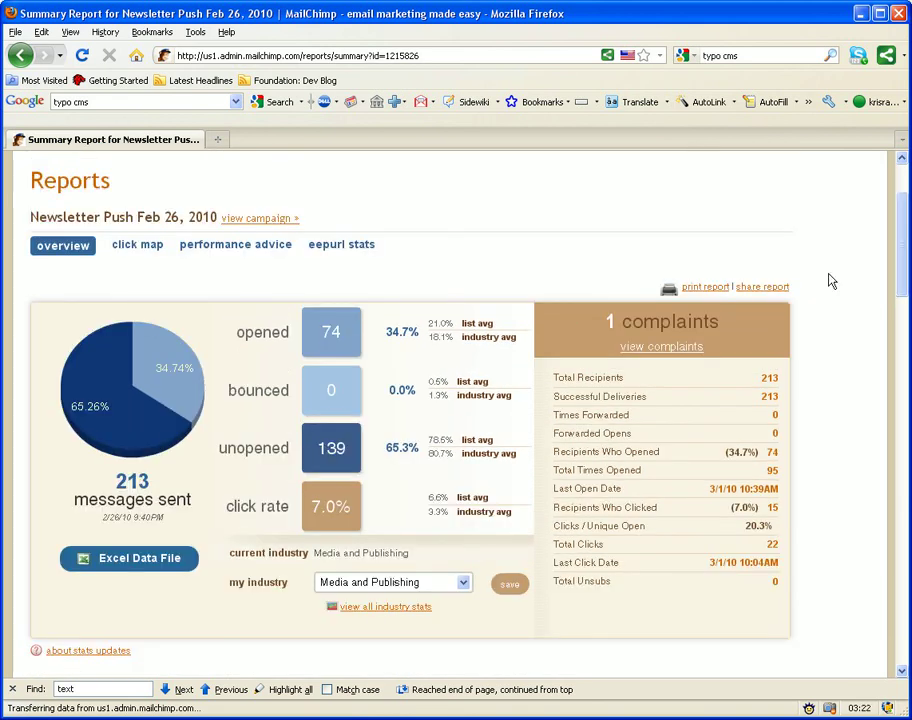
{"action": "scroll", "coordinate": [829, 281], "scroll_direction": "up", "scroll_amount": 2}
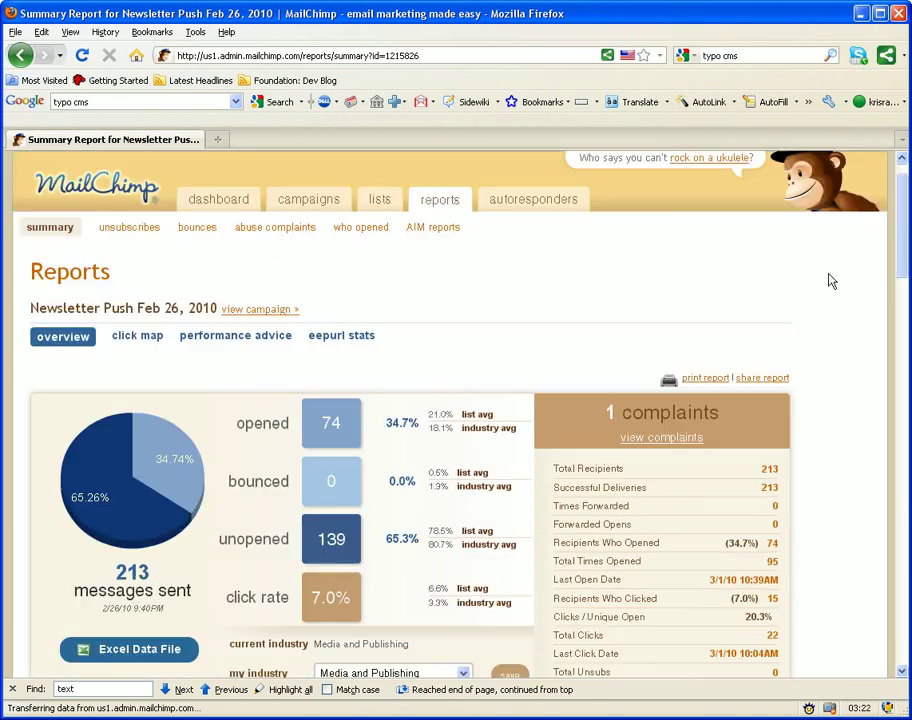
Step: Look through the 'who opened' table, then view the single abuse complaint
{"action": "left_click", "coordinate": [352, 231]}
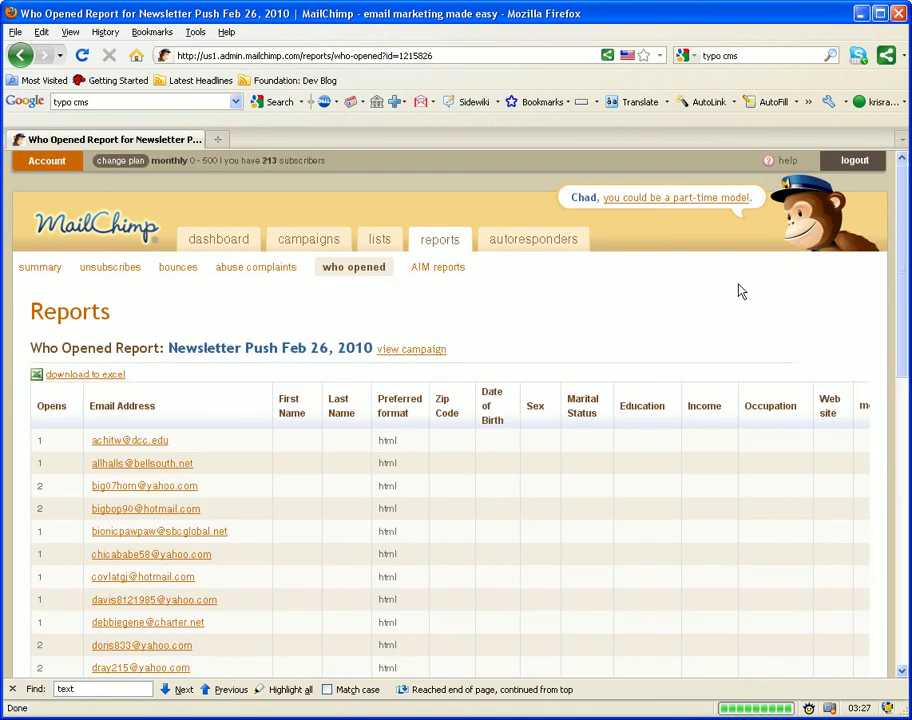
{"action": "left_click_drag", "start_coordinate": [898, 366], "coordinate": [888, 444]}
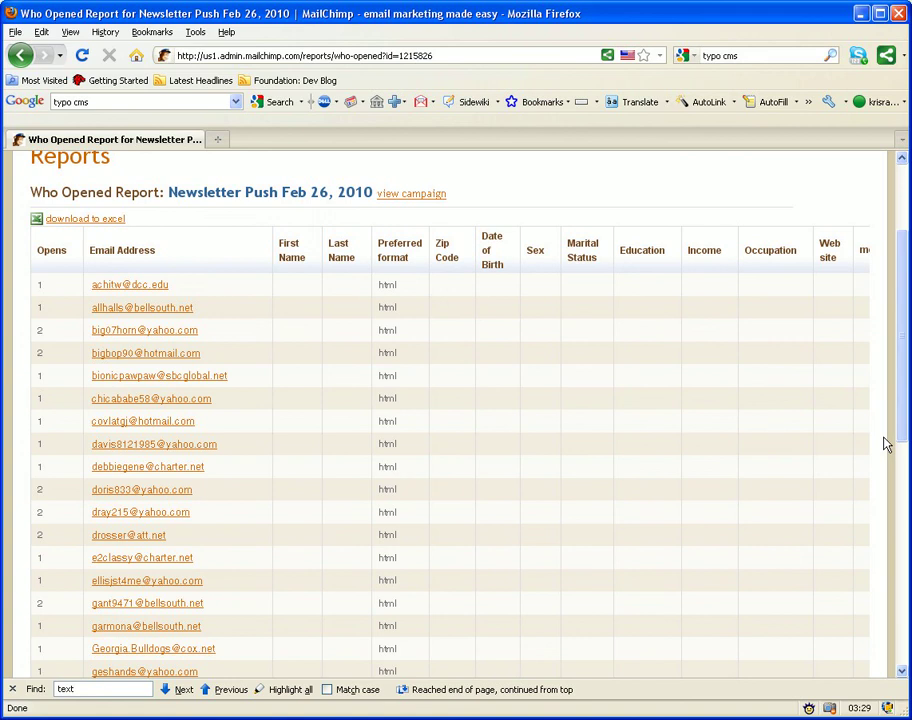
{"action": "scroll", "coordinate": [218, 491], "scroll_direction": "down", "scroll_amount": 6}
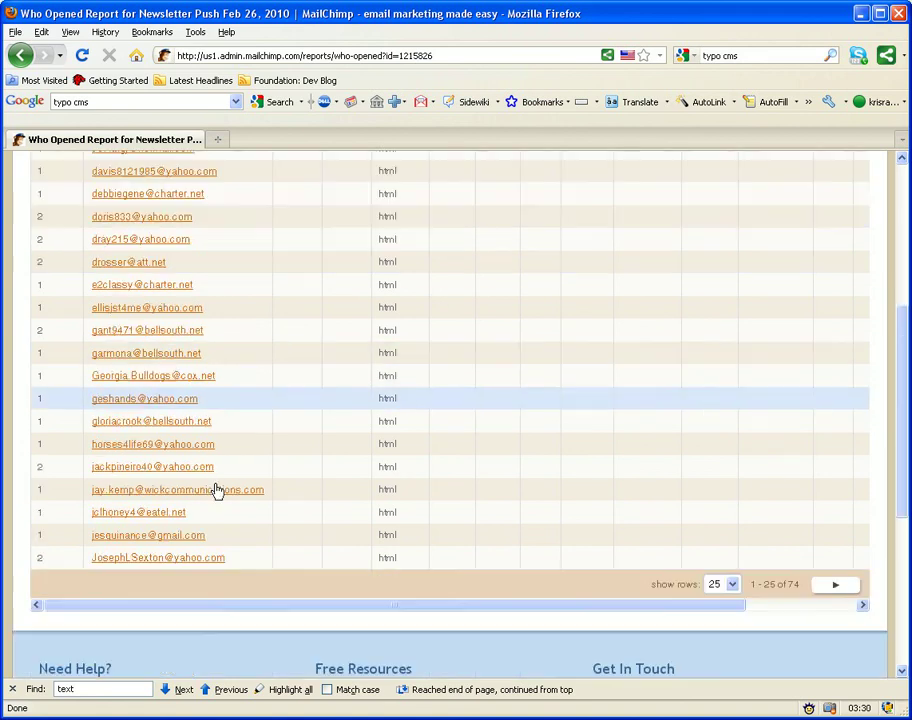
{"action": "scroll", "coordinate": [58, 363], "scroll_direction": "up", "scroll_amount": 10}
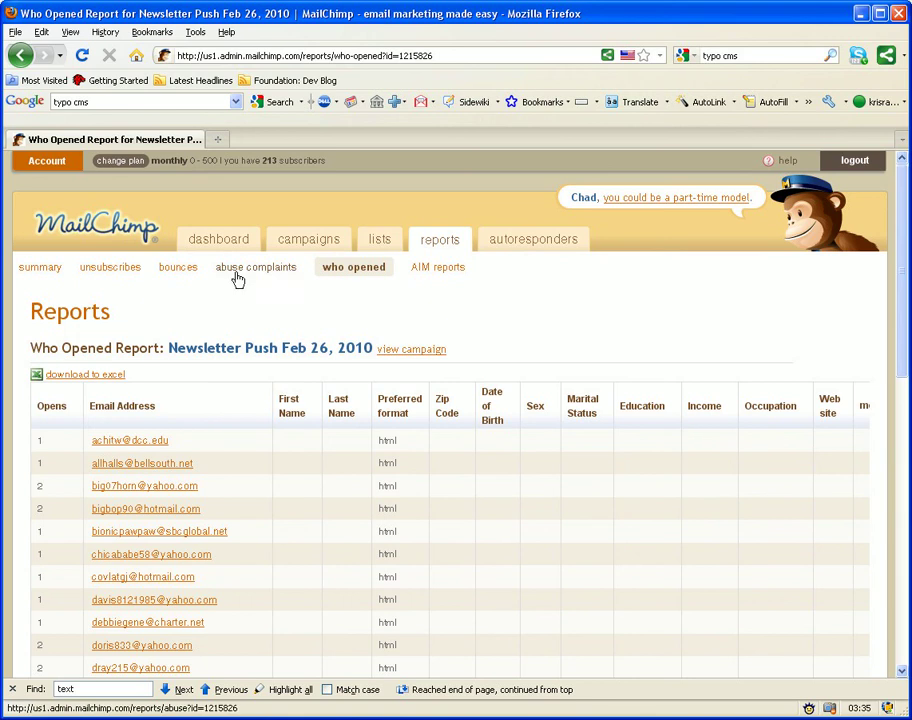
{"action": "left_click", "coordinate": [240, 270]}
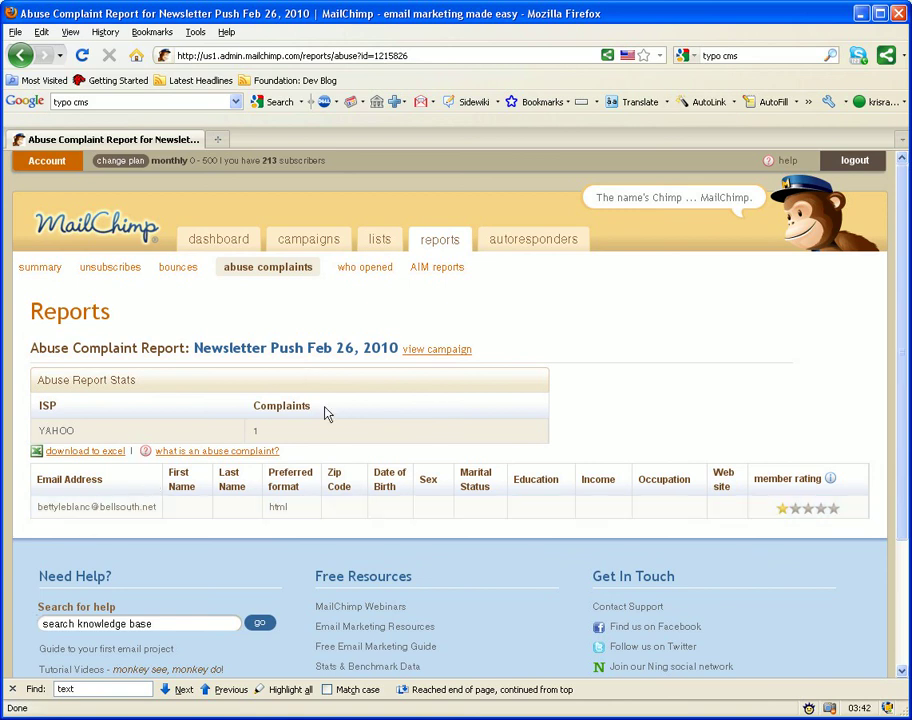
Step: Check the zero bounce and unsubscribe reports, then go back to the Feb 26 summary
{"action": "left_click", "coordinate": [174, 269]}
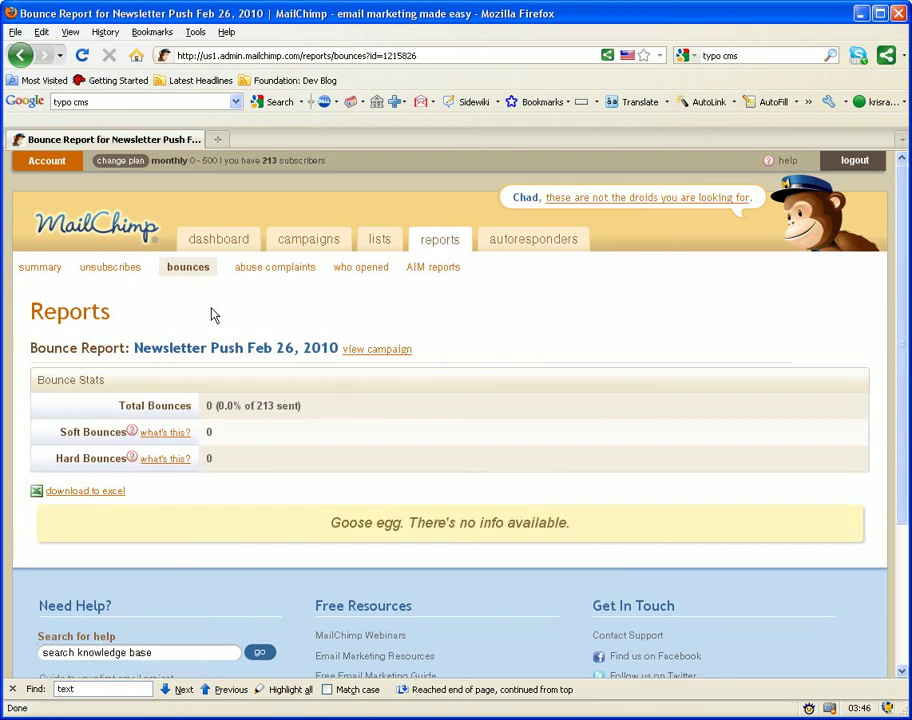
{"action": "left_click", "coordinate": [120, 270]}
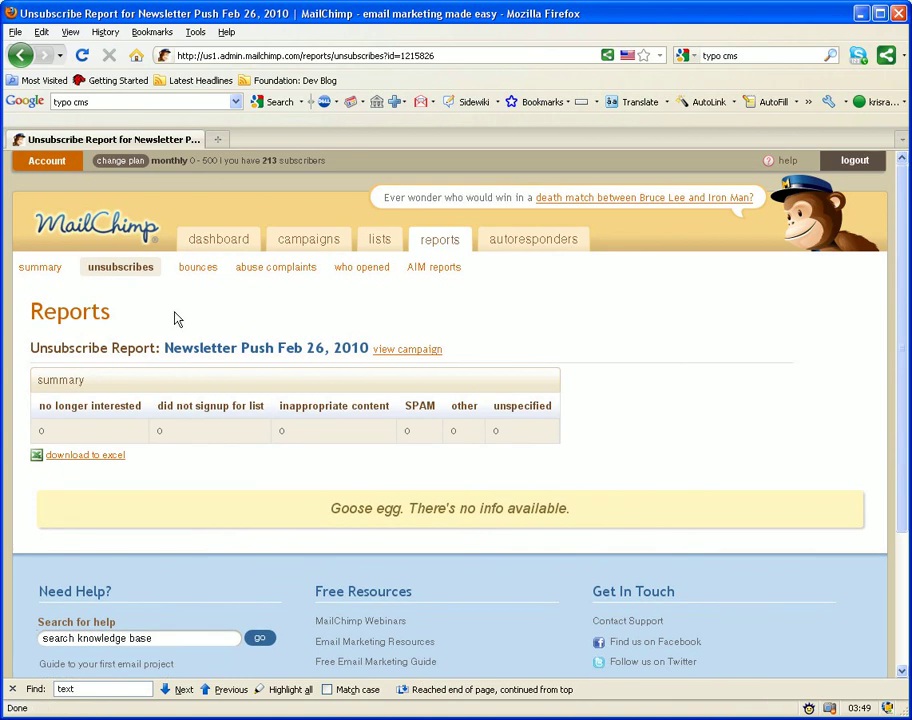
{"action": "left_click", "coordinate": [24, 270]}
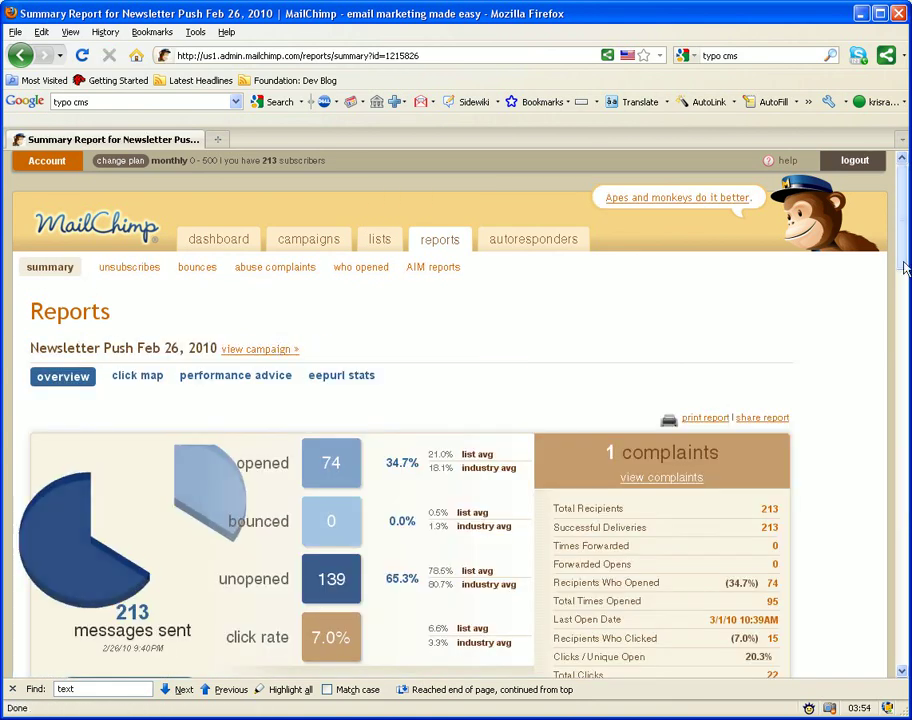
{"action": "left_click_drag", "start_coordinate": [903, 268], "coordinate": [903, 407]}
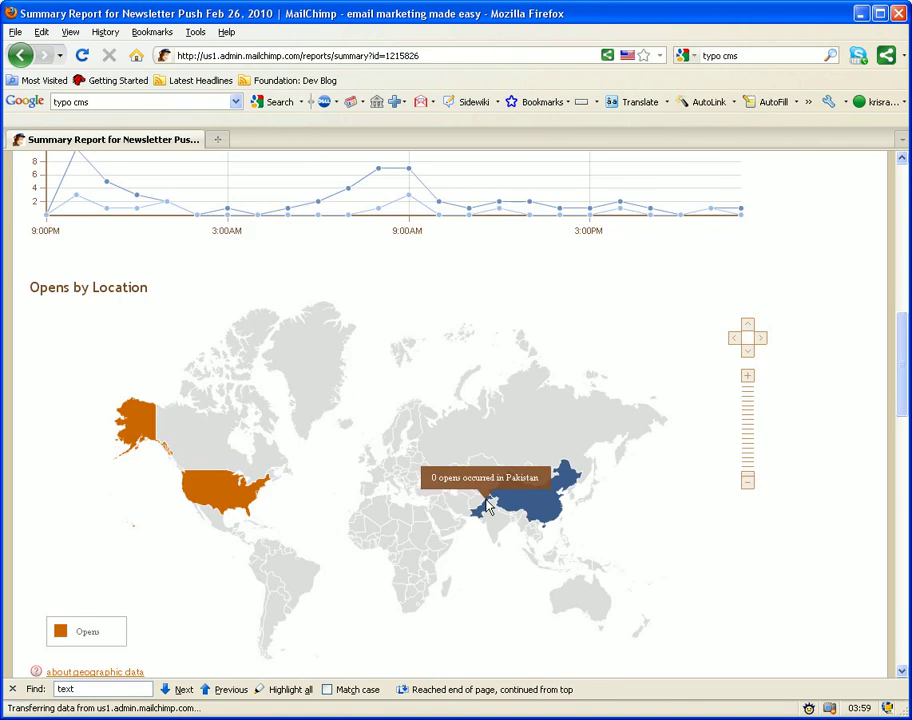
{"action": "mouse_move", "coordinate": [208, 485]}
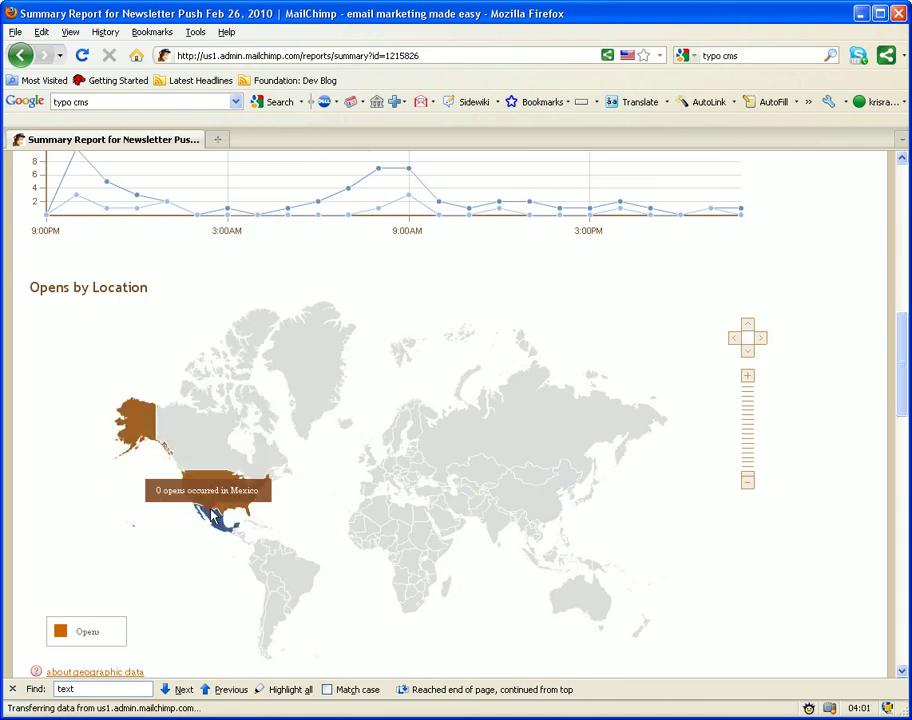
{"action": "left_click_drag", "start_coordinate": [898, 356], "coordinate": [905, 183]}
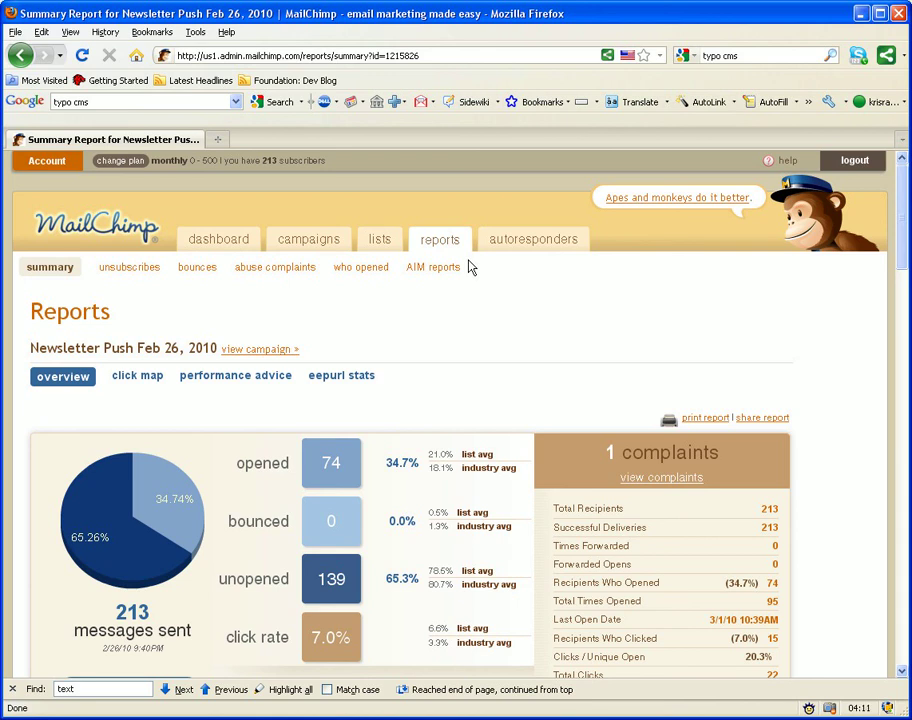
Step: Replicate the 'Newsletter Push March 1, 2010' campaign and edit the copy's HTML Email content
{"action": "left_click", "coordinate": [302, 254]}
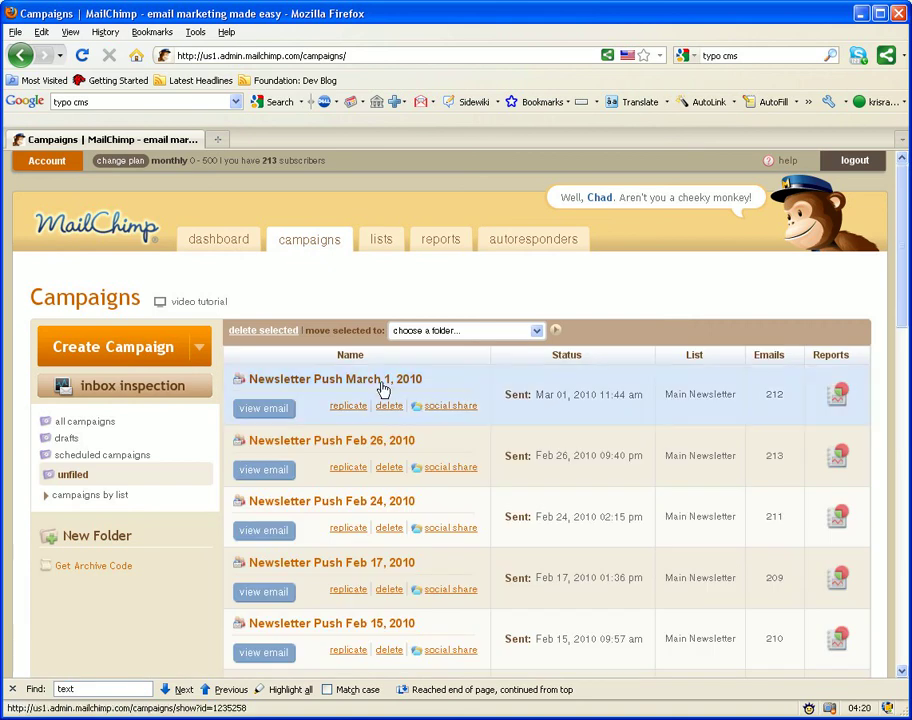
{"action": "left_click", "coordinate": [425, 413]}
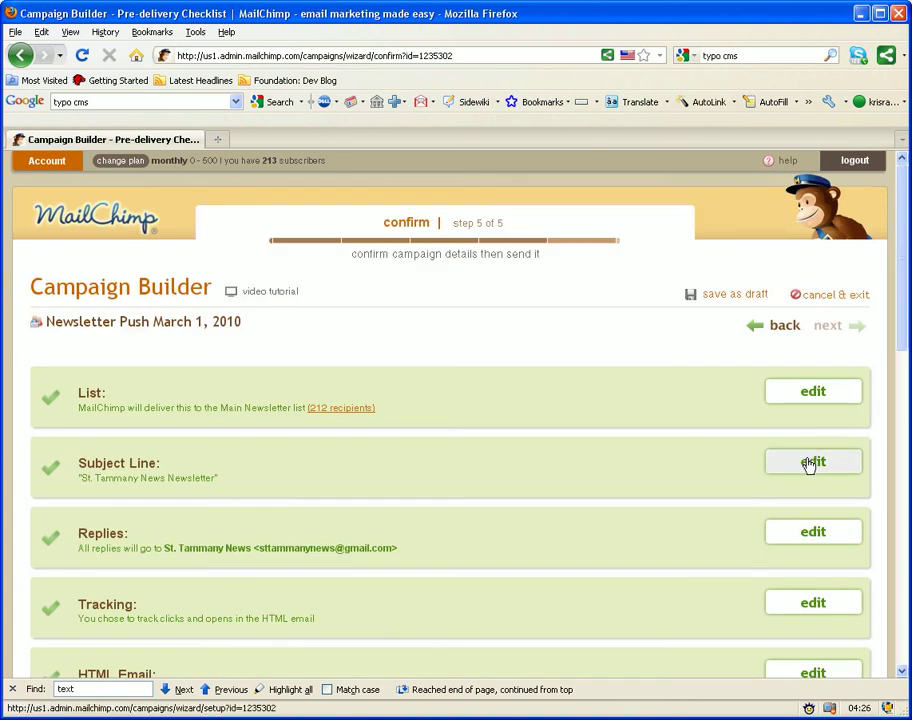
{"action": "scroll", "coordinate": [741, 459], "scroll_direction": "down", "scroll_amount": 5}
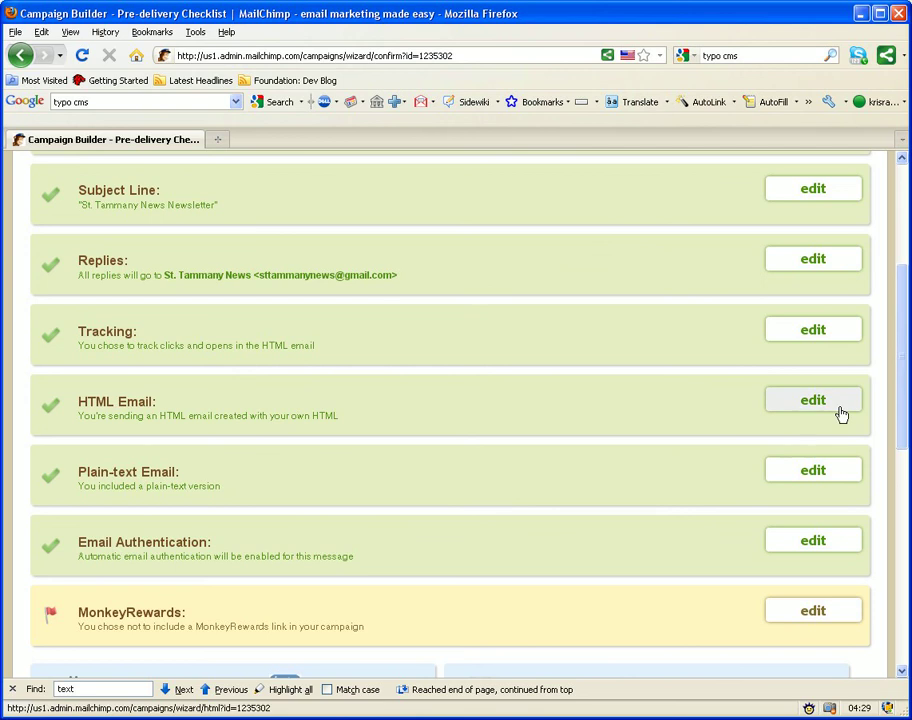
{"action": "left_click", "coordinate": [839, 410]}
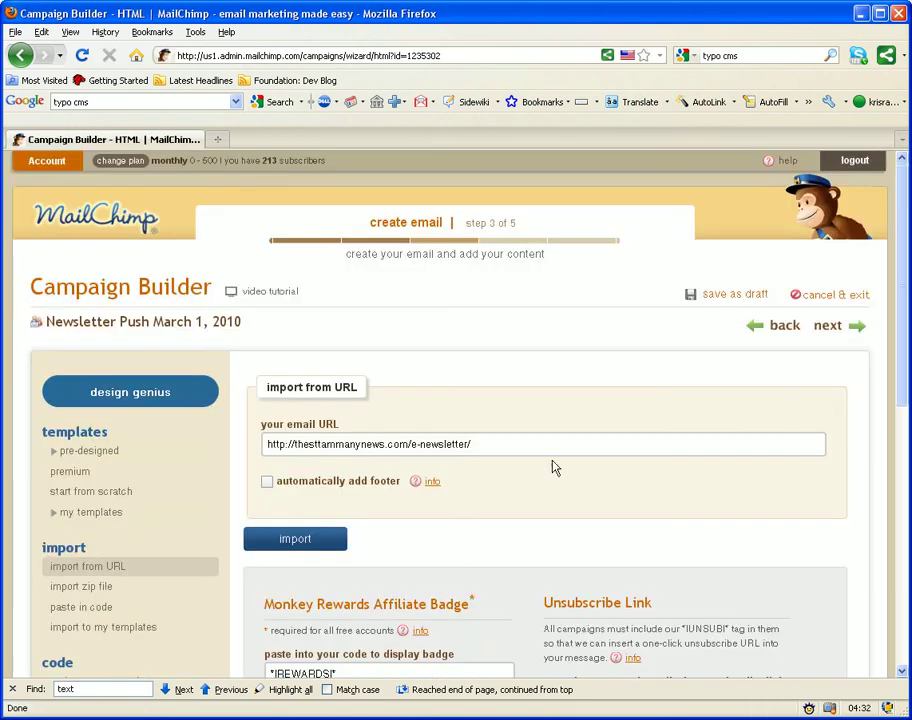
{"action": "left_click", "coordinate": [549, 445]}
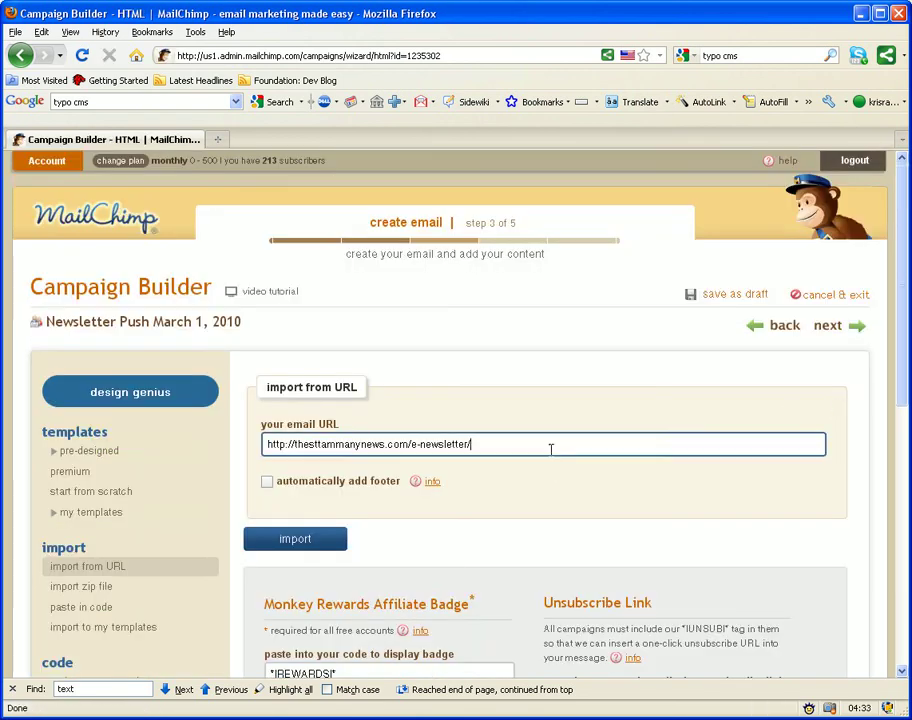
{"action": "double_click", "coordinate": [322, 446]}
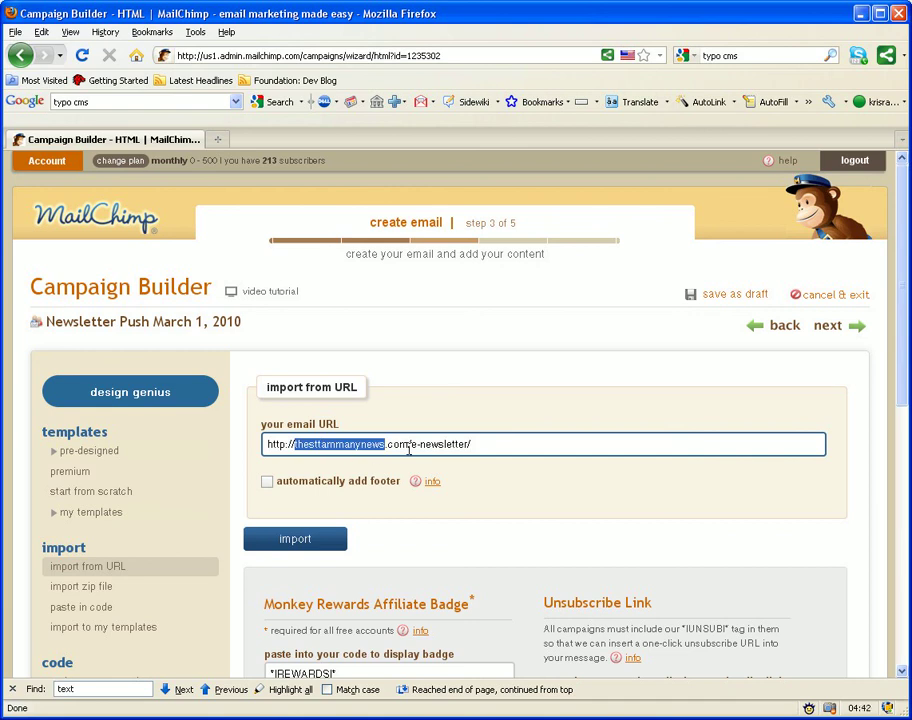
{"action": "left_click_drag", "start_coordinate": [407, 446], "coordinate": [478, 446]}
{"action": "left_click", "coordinate": [482, 444]}
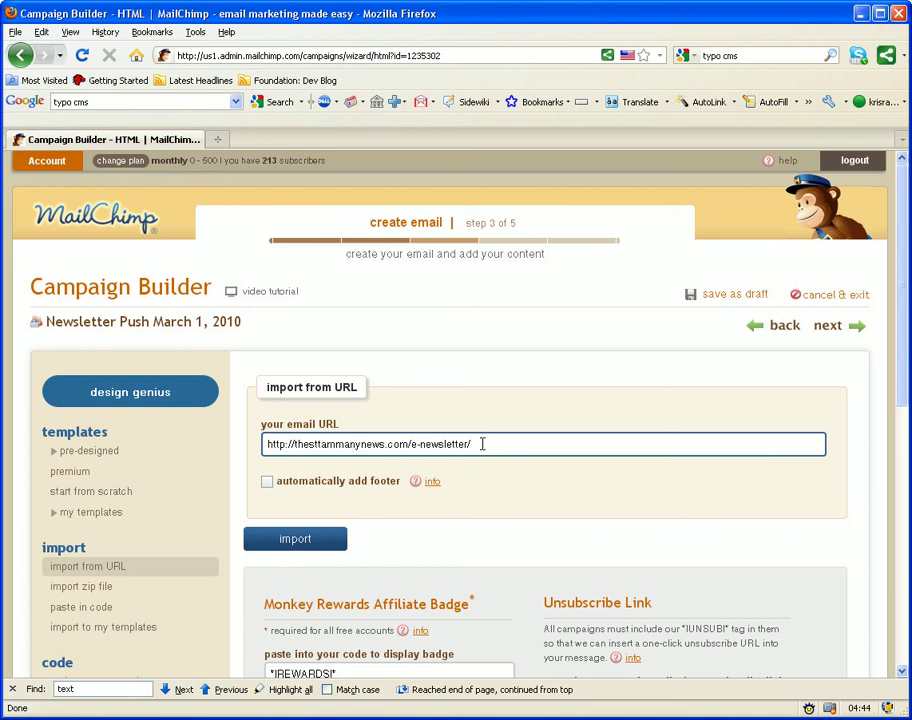
{"action": "type", "text": "breaking_news"}
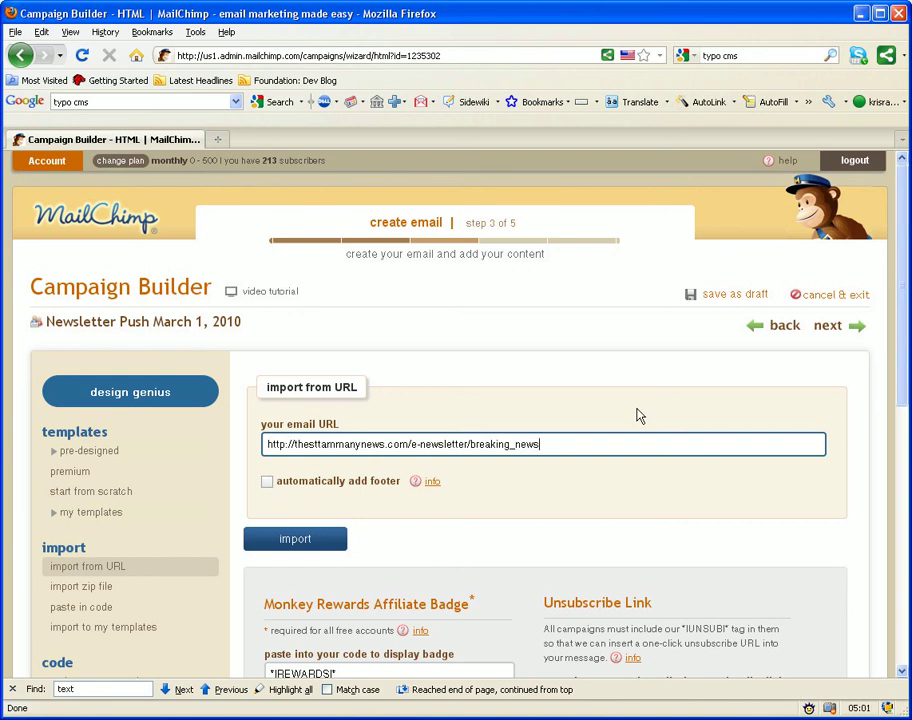
{"action": "scroll", "coordinate": [640, 415], "scroll_direction": "down", "scroll_amount": 2}
{"action": "scroll", "coordinate": [640, 415], "scroll_direction": "up", "scroll_amount": 2}
Step: Open Firefox's Tools menu to show downloads, add-ons and private browsing
{"action": "left_click", "coordinate": [203, 34]}
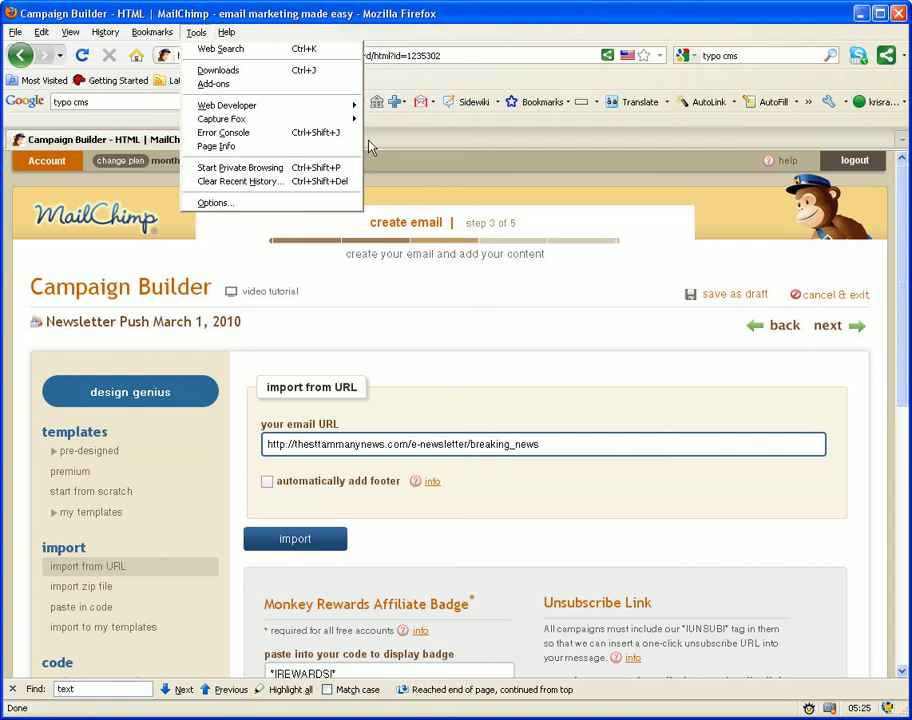